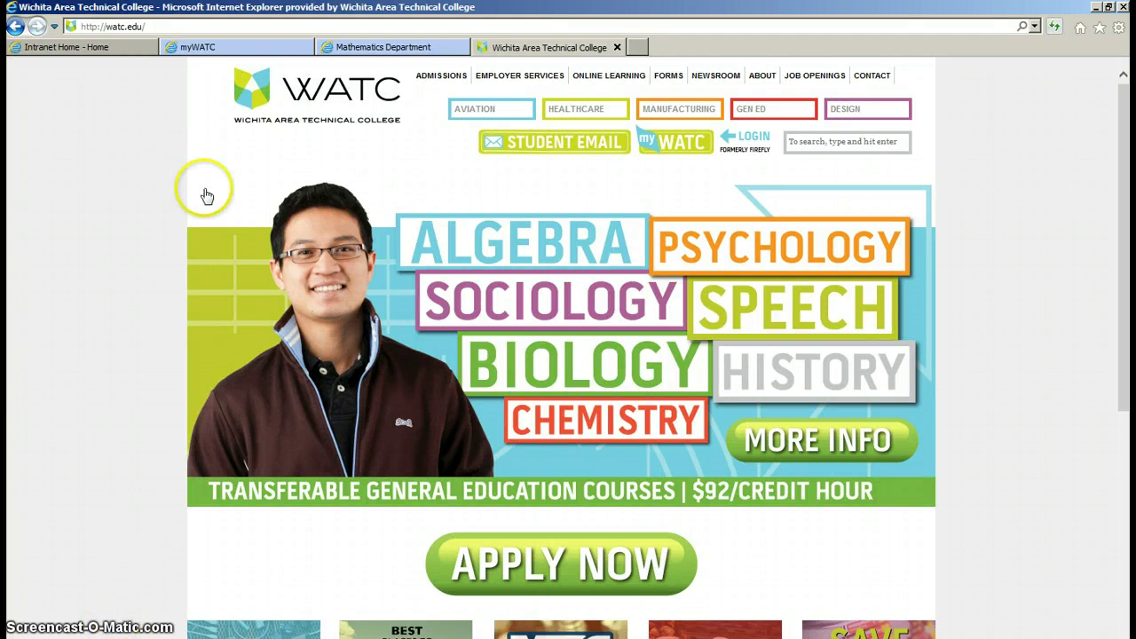
Replace the college address with mymathlab.com in Internet Explorer and load the MyMathLab home page
left_click(188, 28)
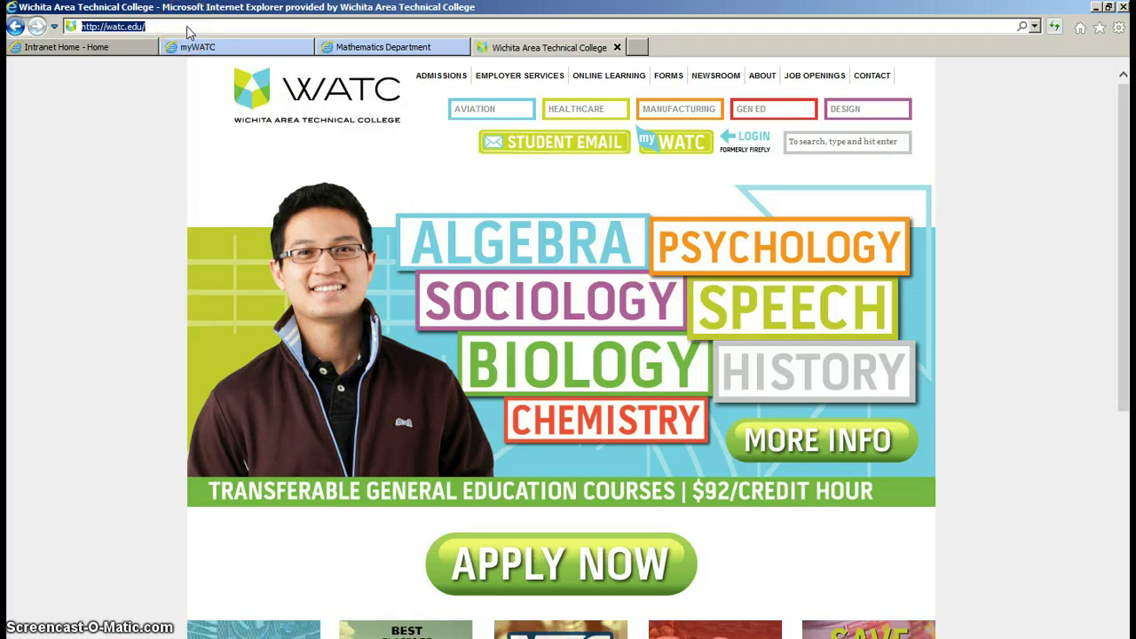
type("pearon")
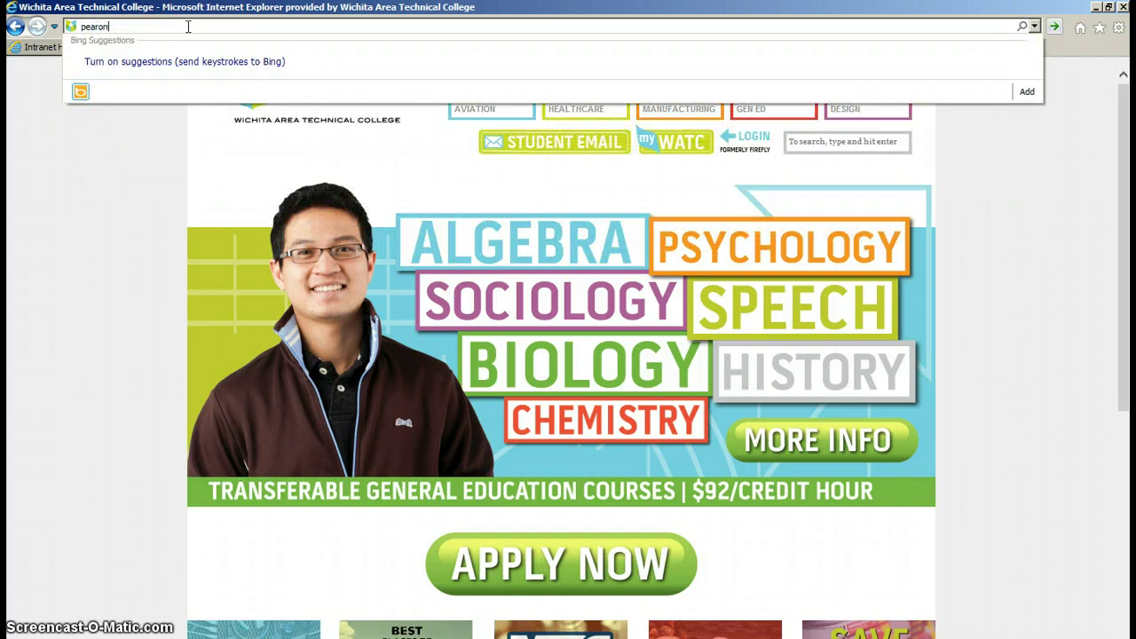
key("BackSpace")
key("BackSpace")
type("s")
key("Down")
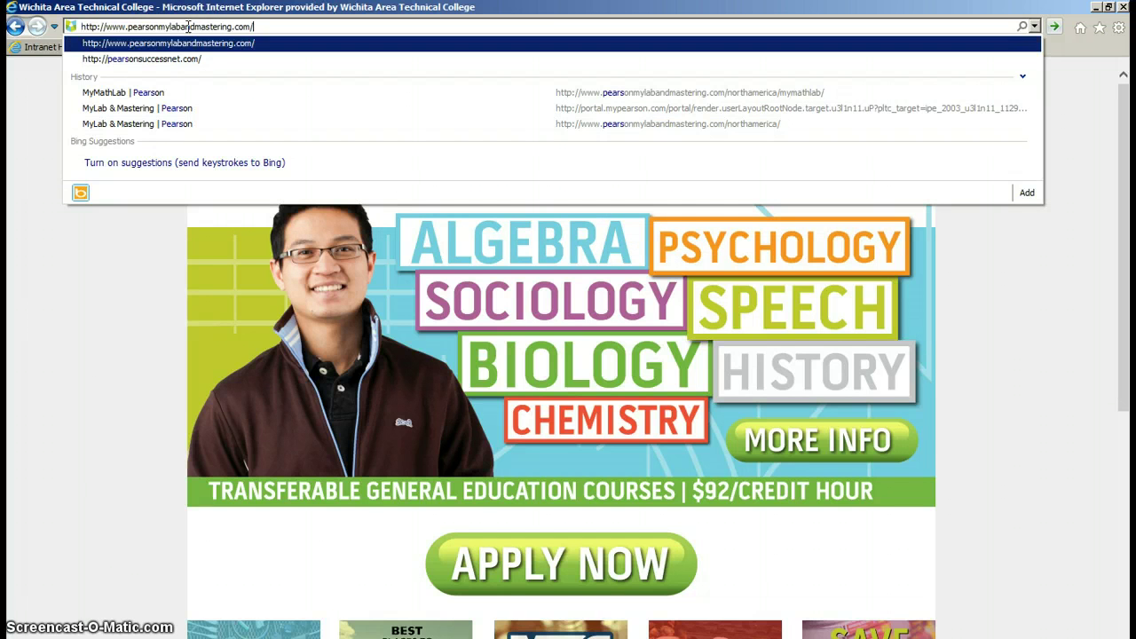
left_click(209, 27)
left_click(281, 29)
key("BackSpace")
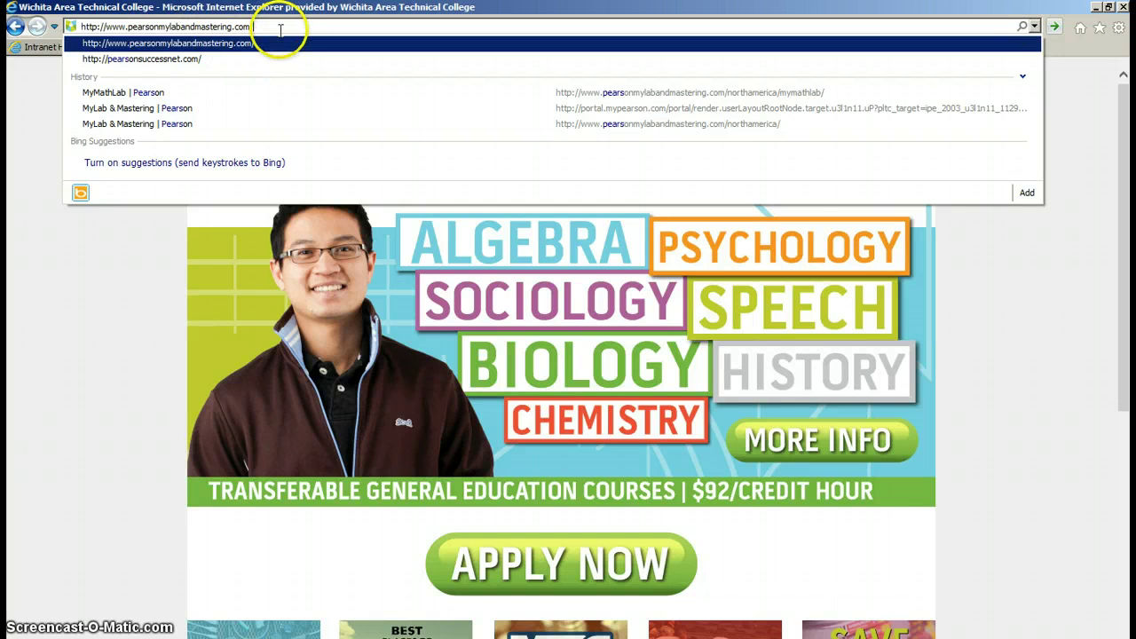
left_click(70, 26)
type("mymathlab")
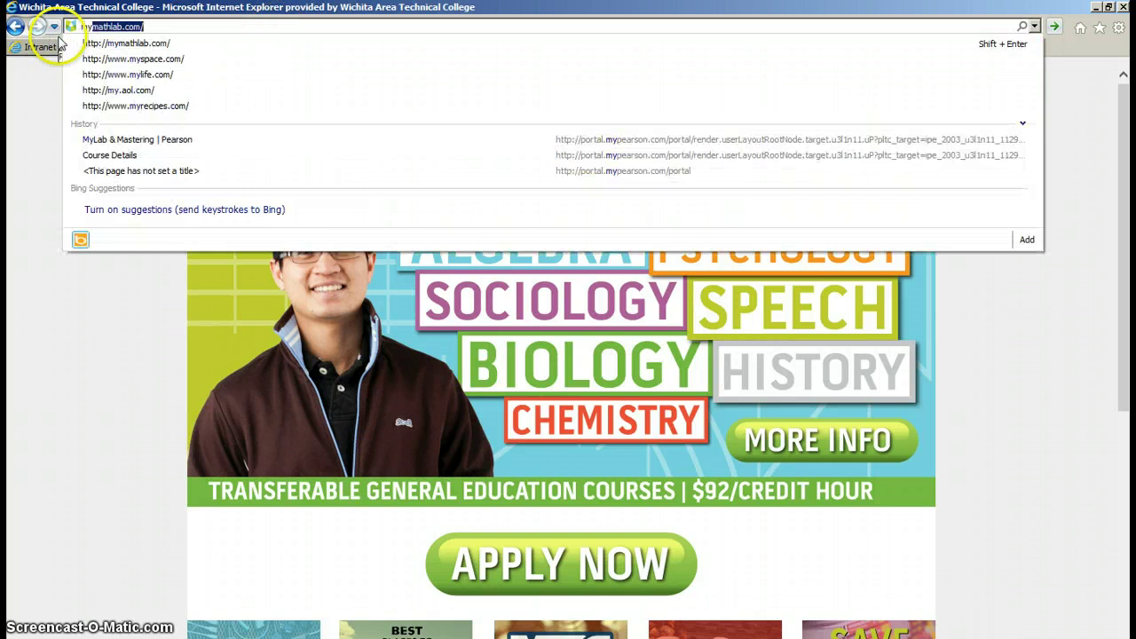
left_click(164, 28)
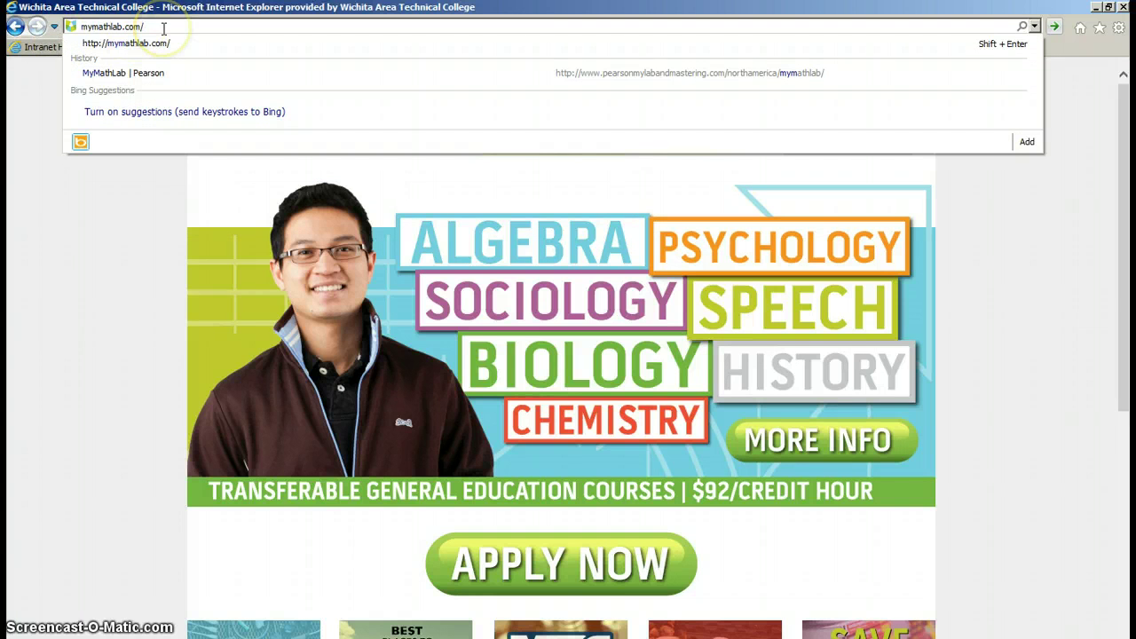
key("Return")
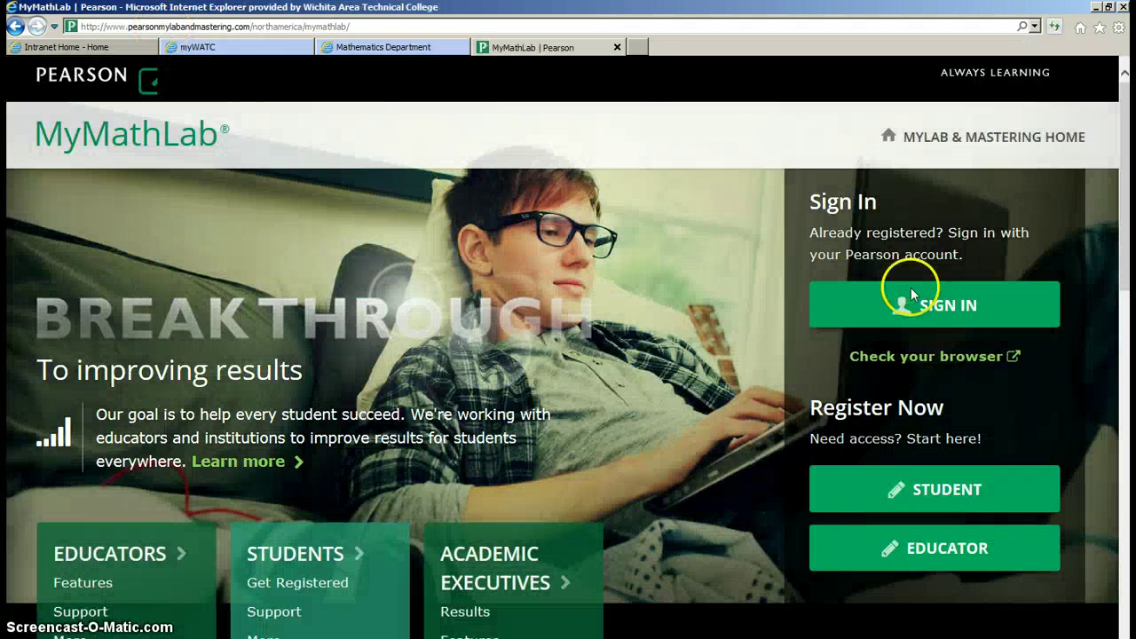
Sign in to Pearson with the instructor's username and password, then browse the course list
left_click(952, 315)
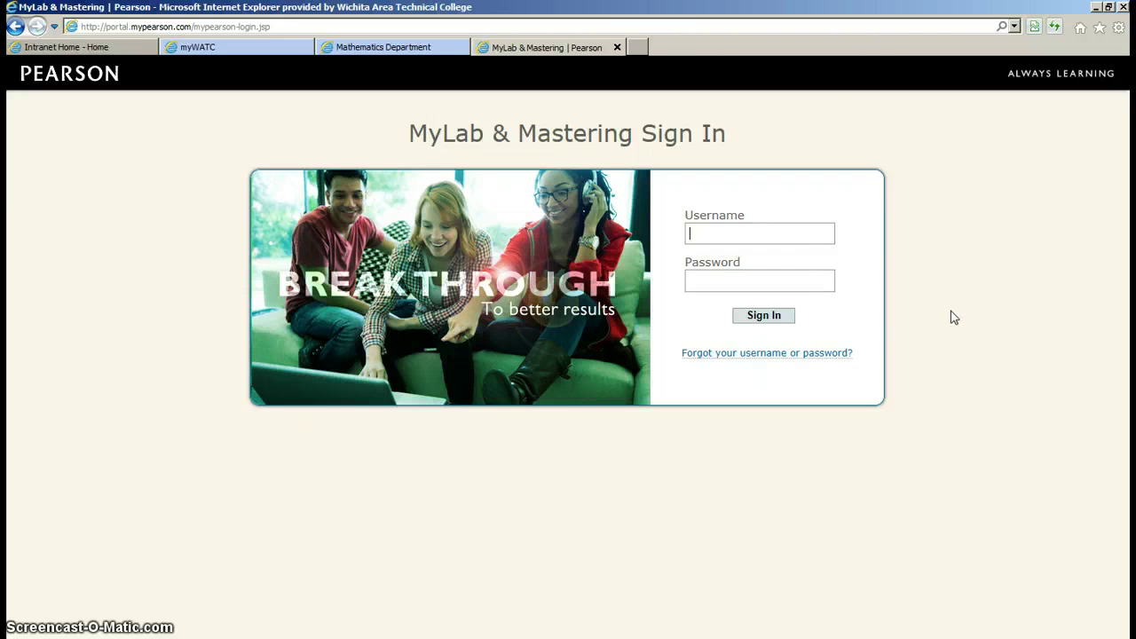
left_click(806, 229)
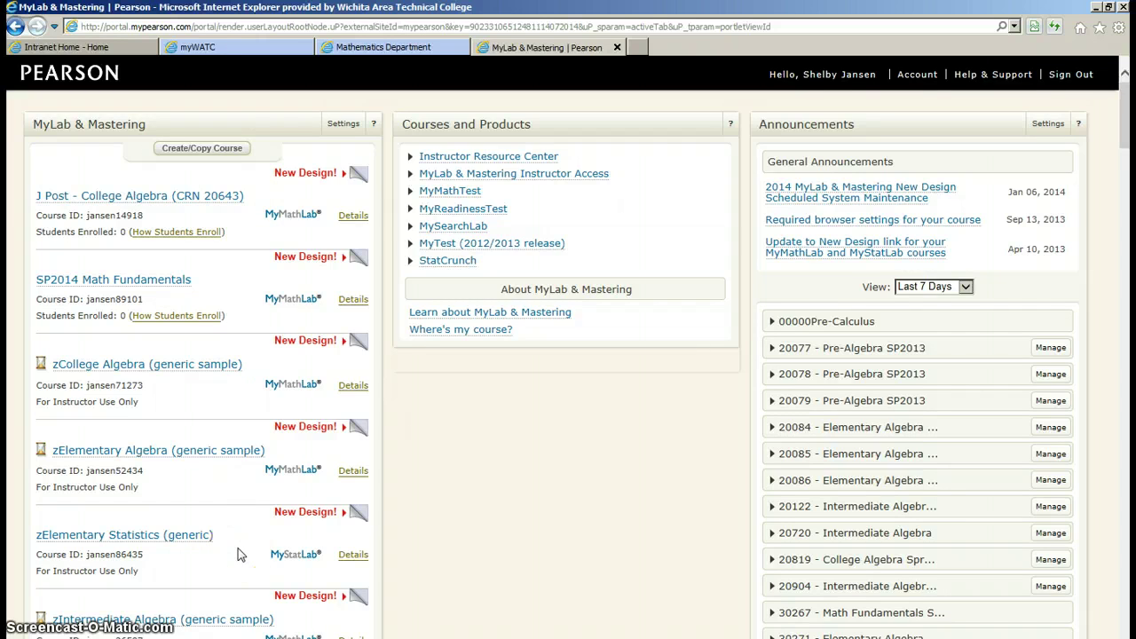
scroll(238, 554, "down", 9)
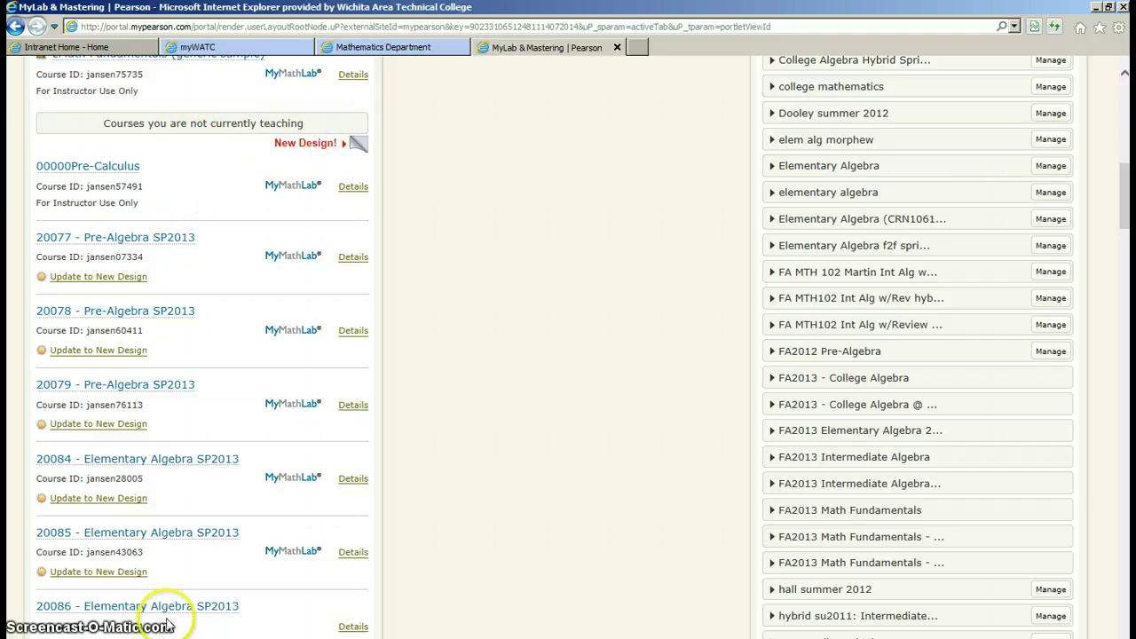
scroll(215, 395, "up", 6)
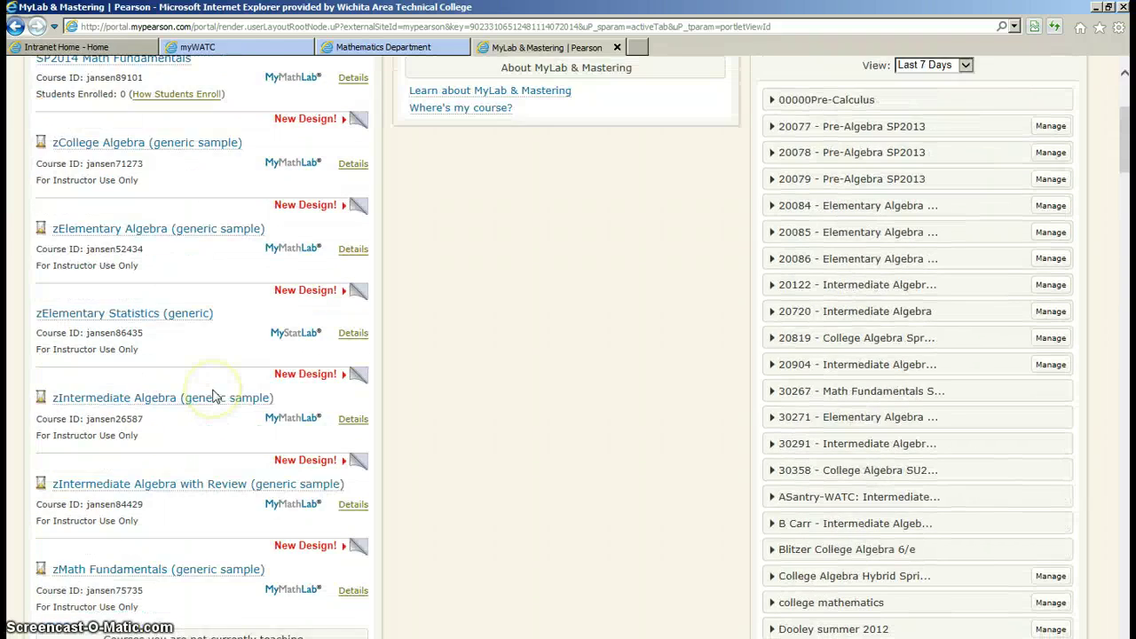
scroll(213, 396, "up", 3)
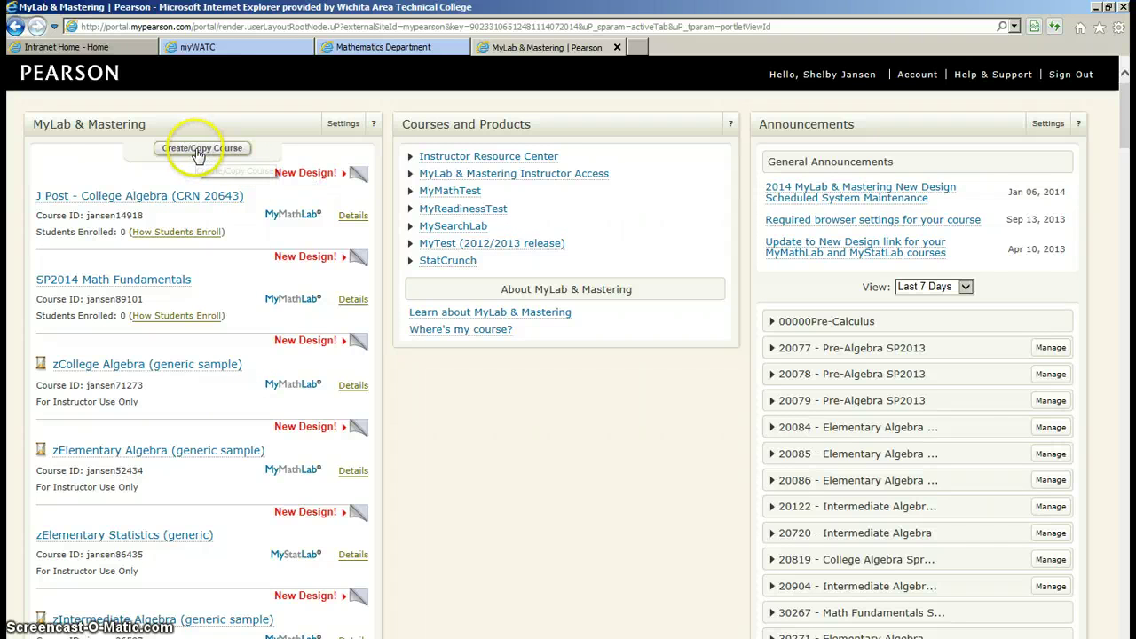
Start Create/Copy Course, choose Copy a Course, and select Copy Another Instructor's Course
left_click(197, 154)
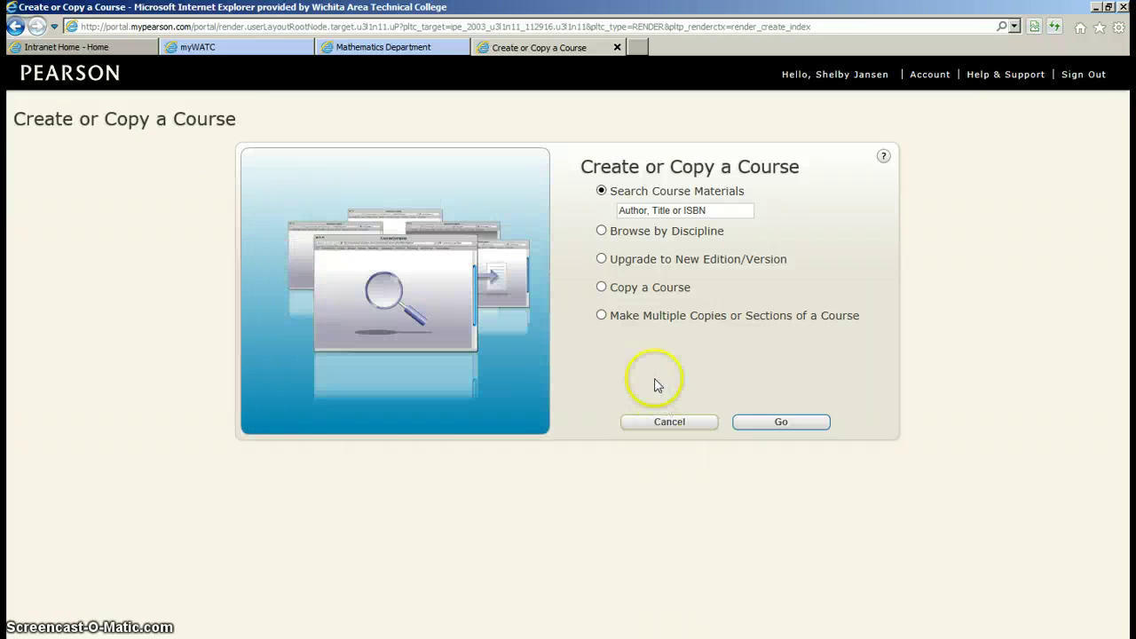
left_click(602, 287)
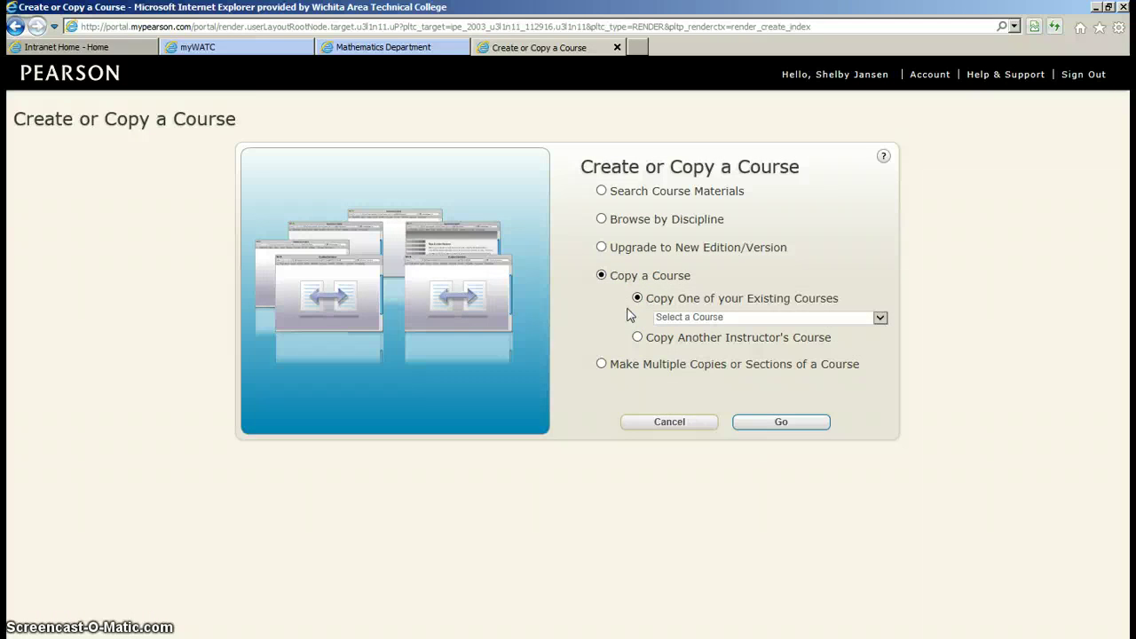
left_click(880, 317)
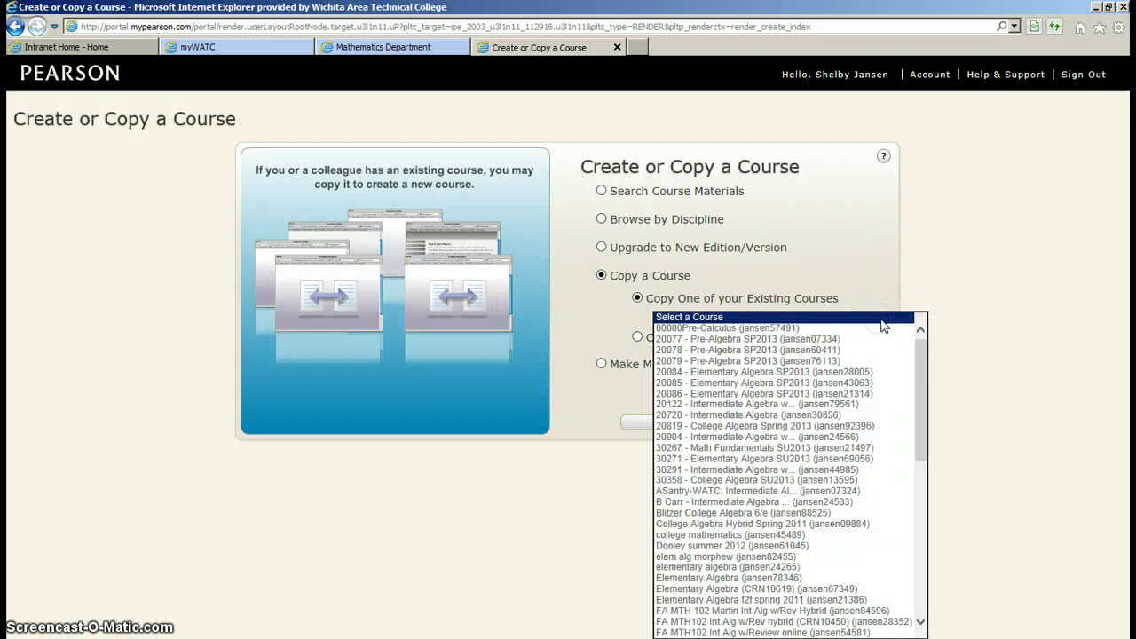
mouse_move(922, 354)
left_mouse_down()
mouse_move(926, 449)
mouse_move(925, 335)
mouse_move(928, 456)
mouse_move(930, 334)
left_mouse_up()
left_click(923, 356)
left_click(967, 324)
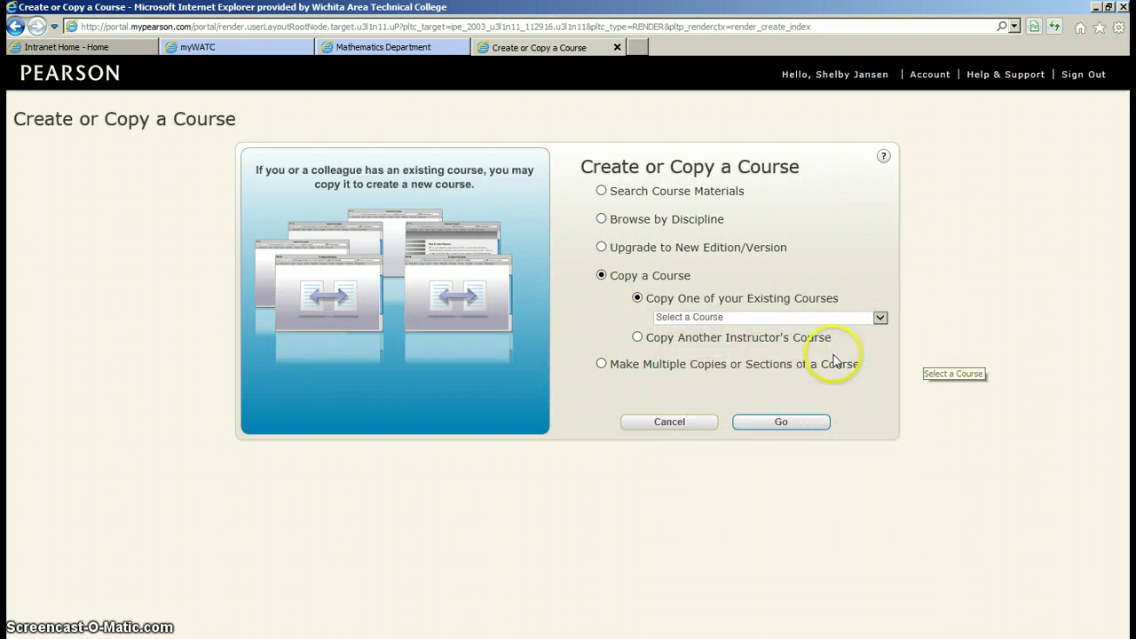
left_click(636, 339)
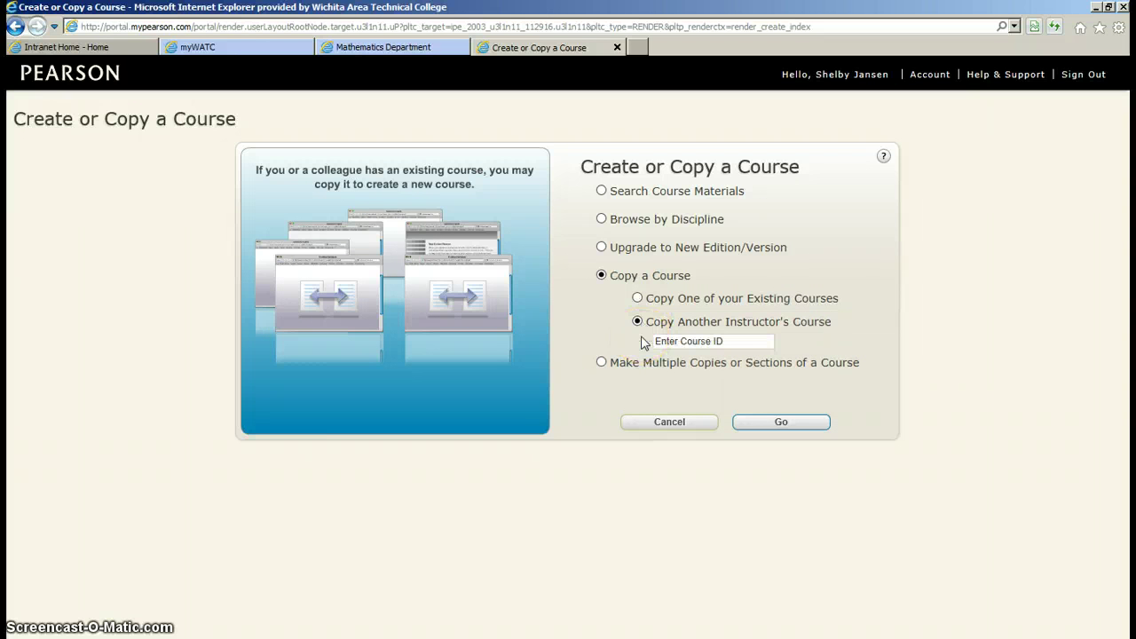
left_click(729, 342)
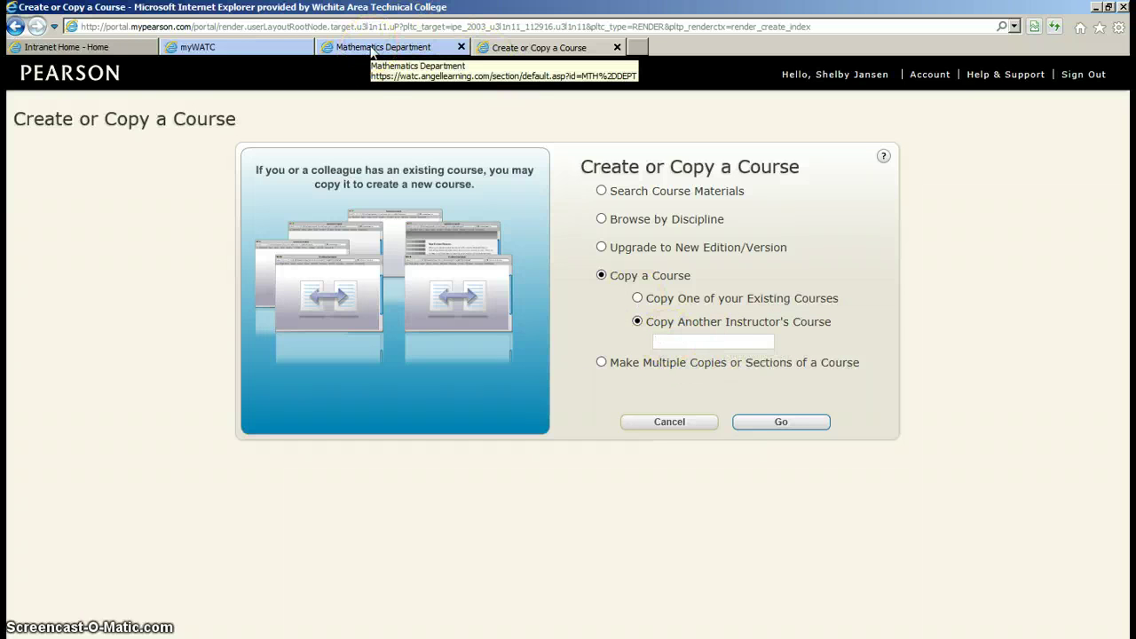
left_click(371, 52)
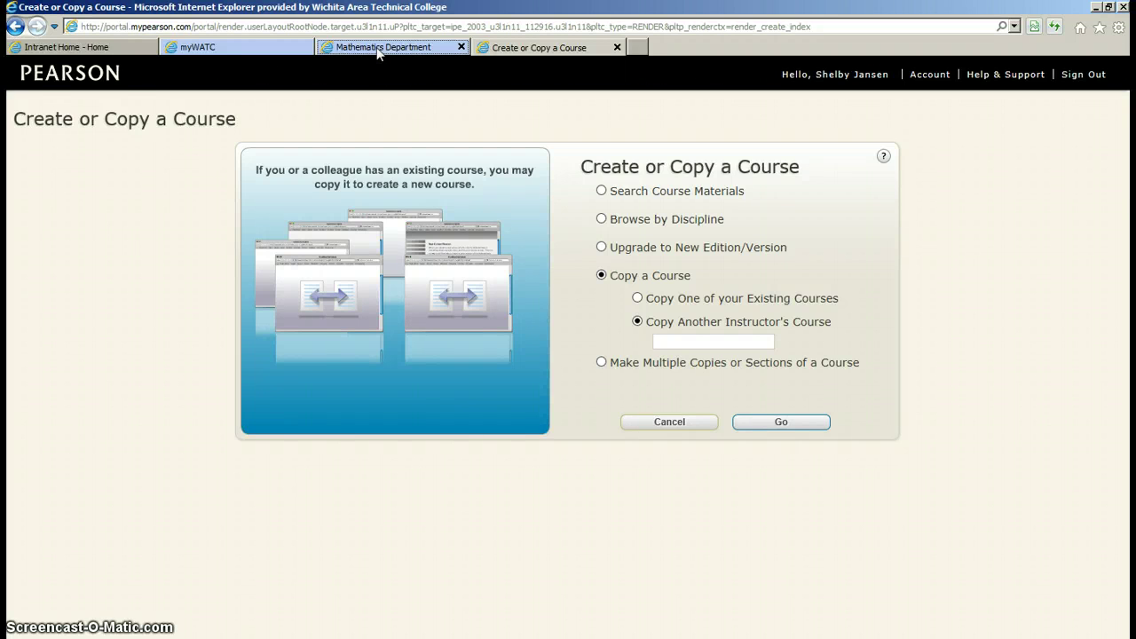
Open Lessons > MyMathLab > Getting started > Generic Sample Course IDs on the Mathematics Department site
left_click(378, 53)
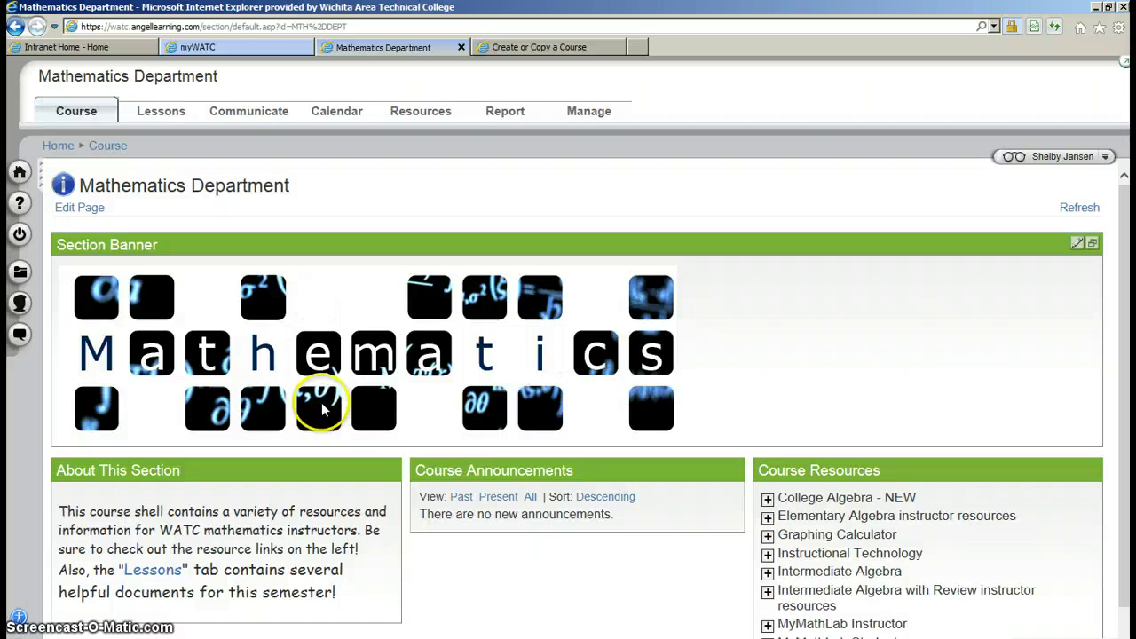
left_click(167, 113)
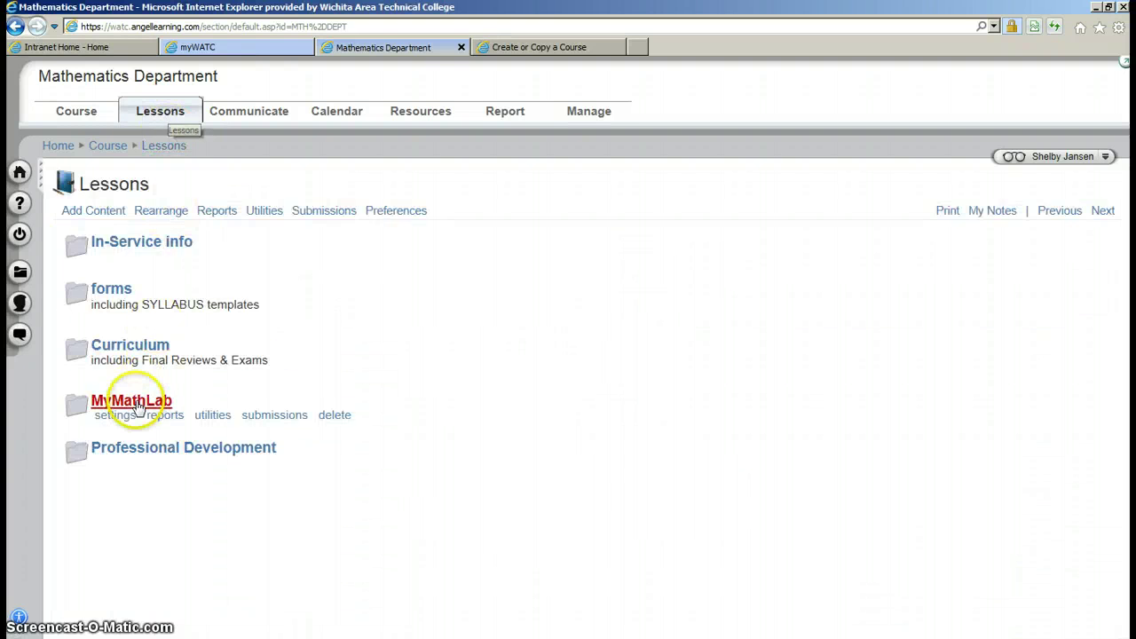
left_click(138, 404)
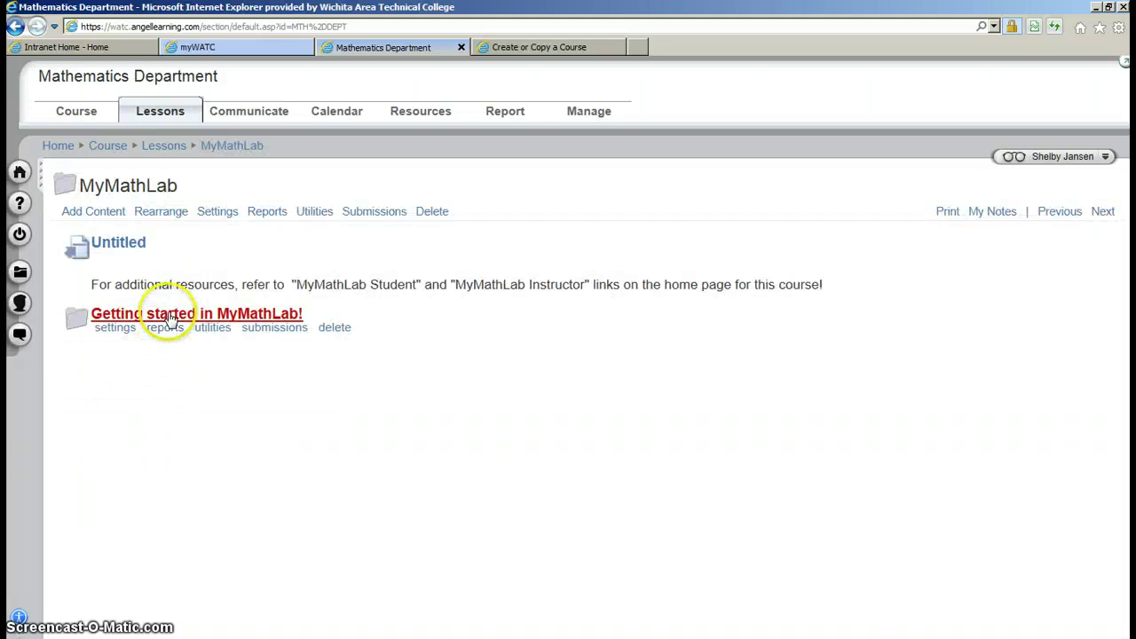
left_click(168, 315)
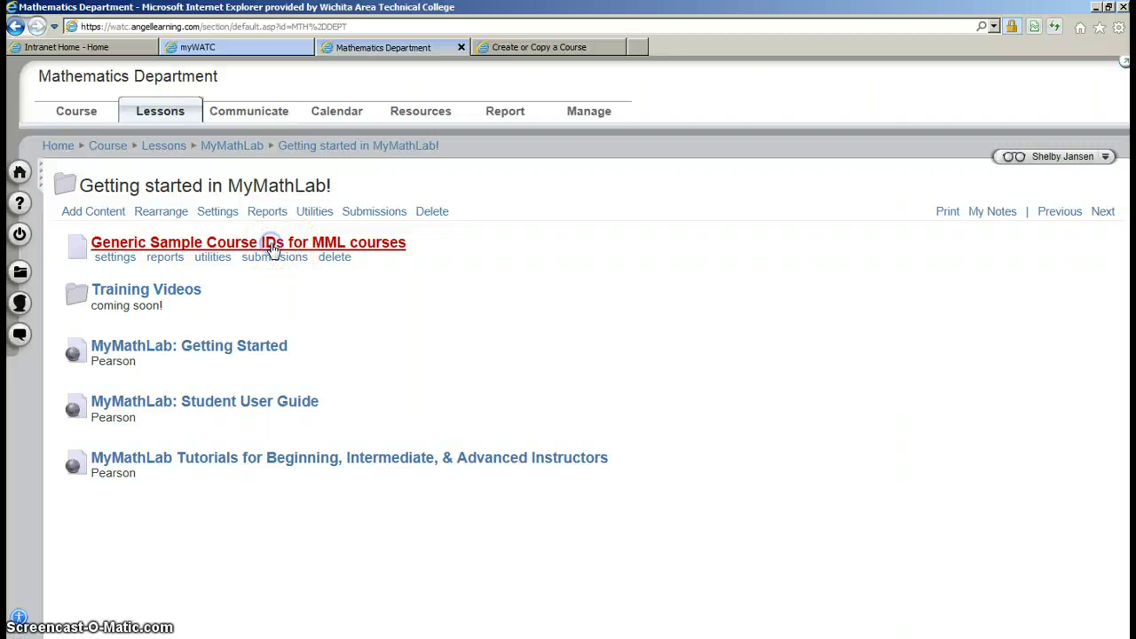
left_click(274, 251)
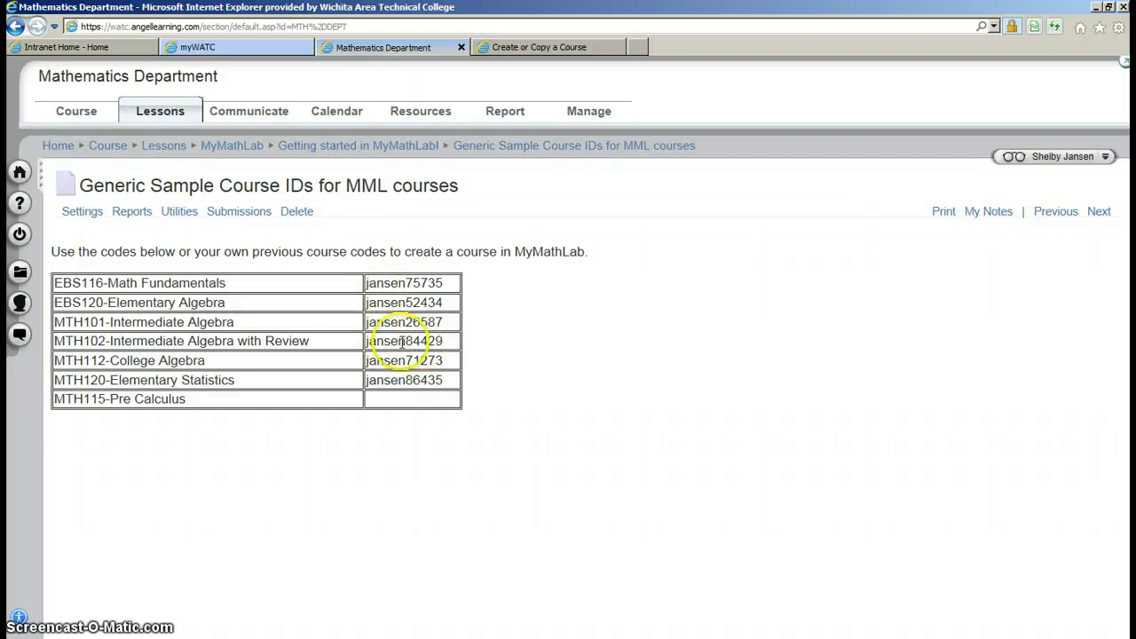
Copy the MTH102-Intermediate Algebra with Review sample course ID
left_click_drag(443, 341, 360, 341)
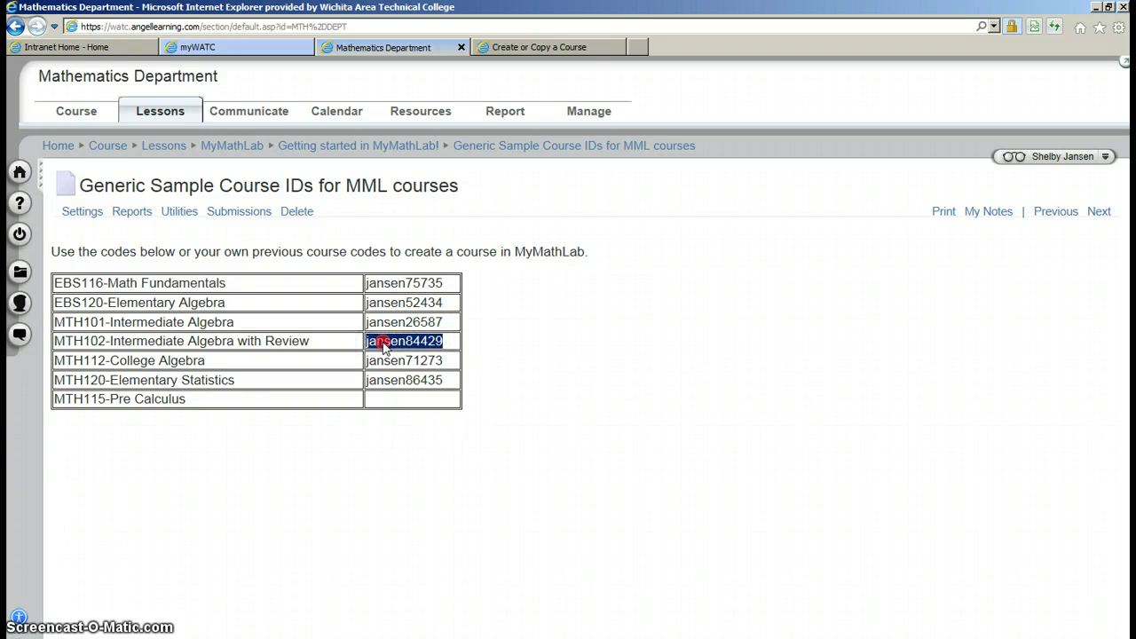
right_click(388, 348)
left_click(407, 365)
Paste the copied MTH102 ID into the Course ID box and submit it with Go
left_click(523, 50)
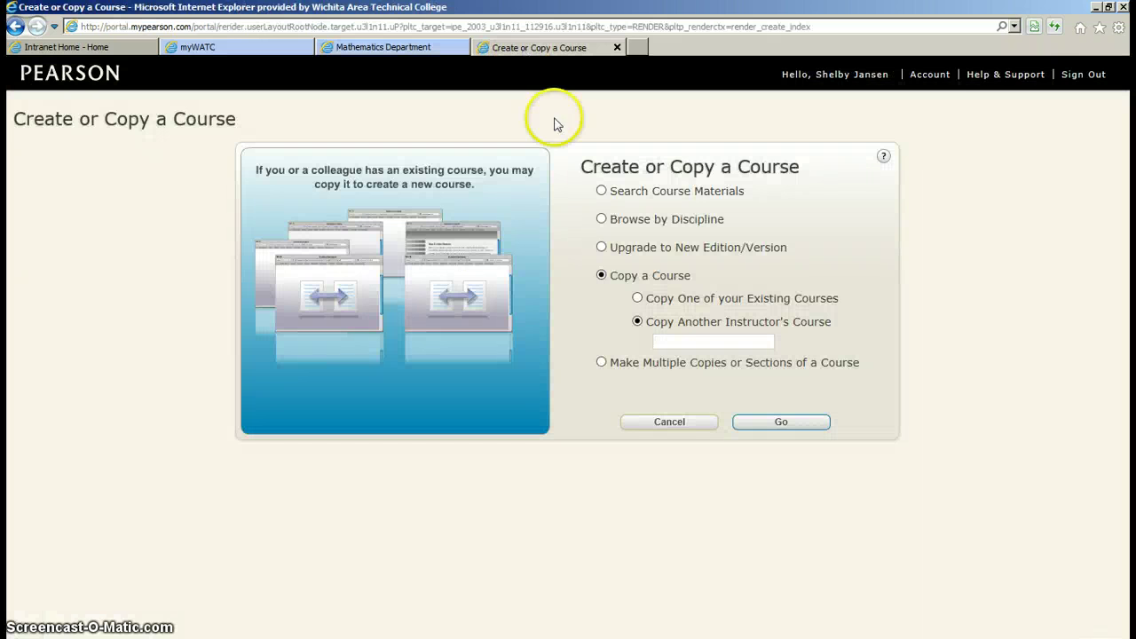
right_click(693, 344)
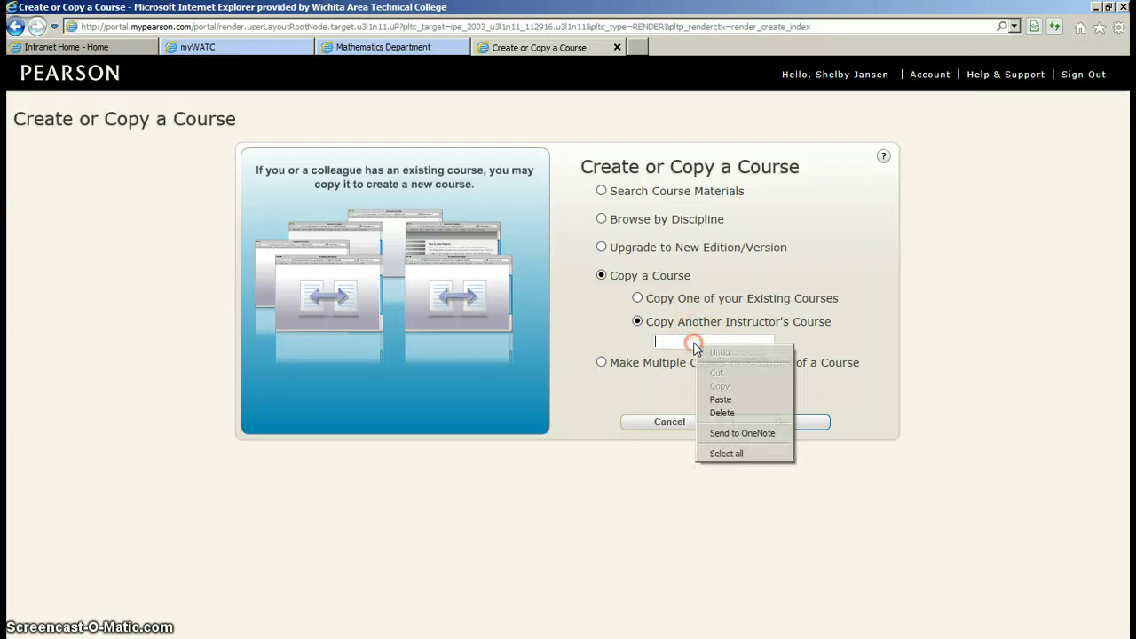
left_click(721, 400)
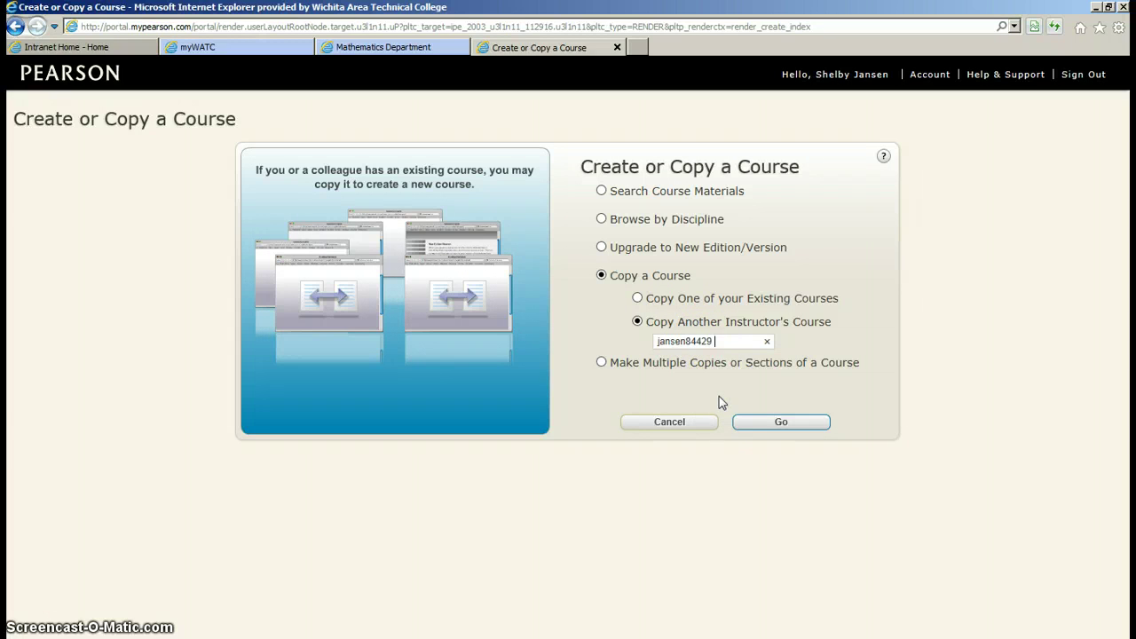
left_click(778, 424)
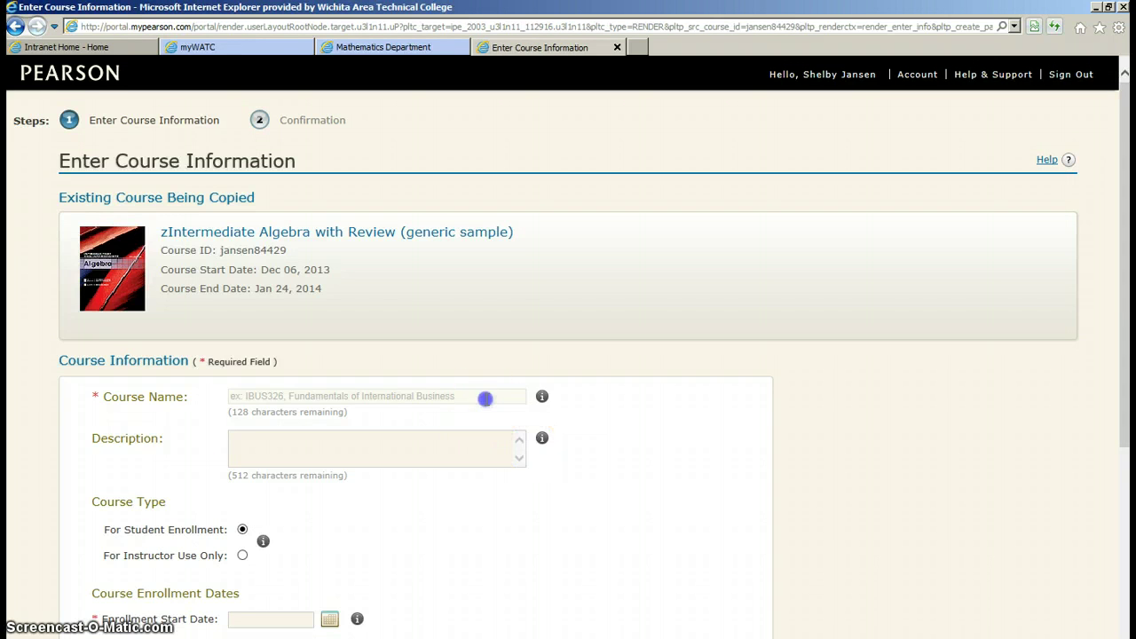
Enter 'SP2014 Intermediate Algebra with Review' as the Course Name
left_click(486, 400)
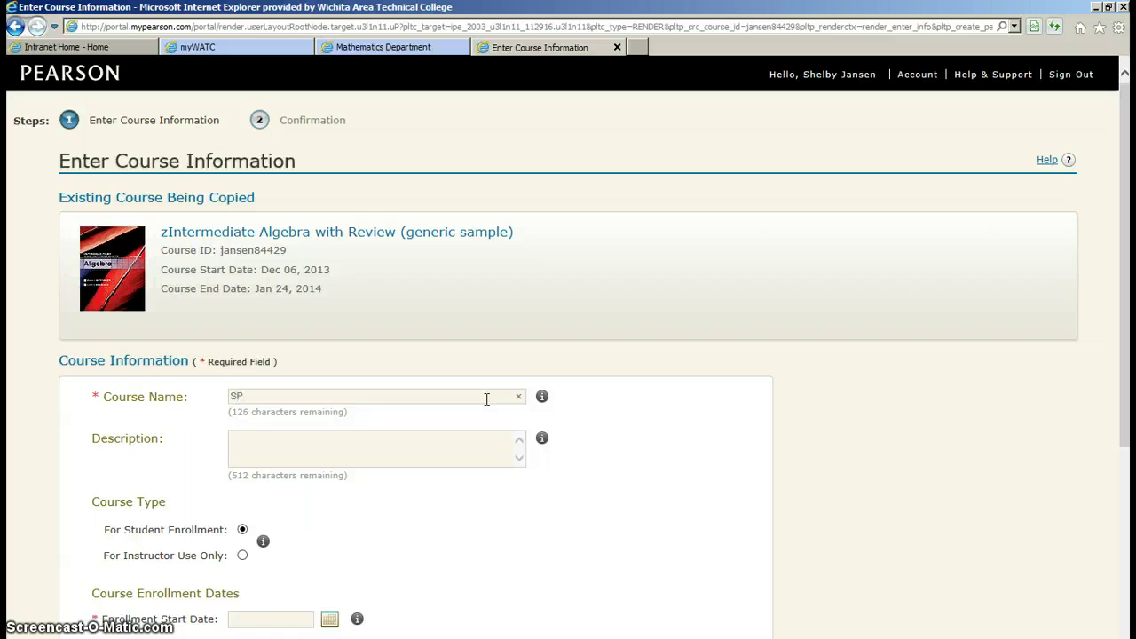
type("SP2014 Intermediate Algebra with Review")
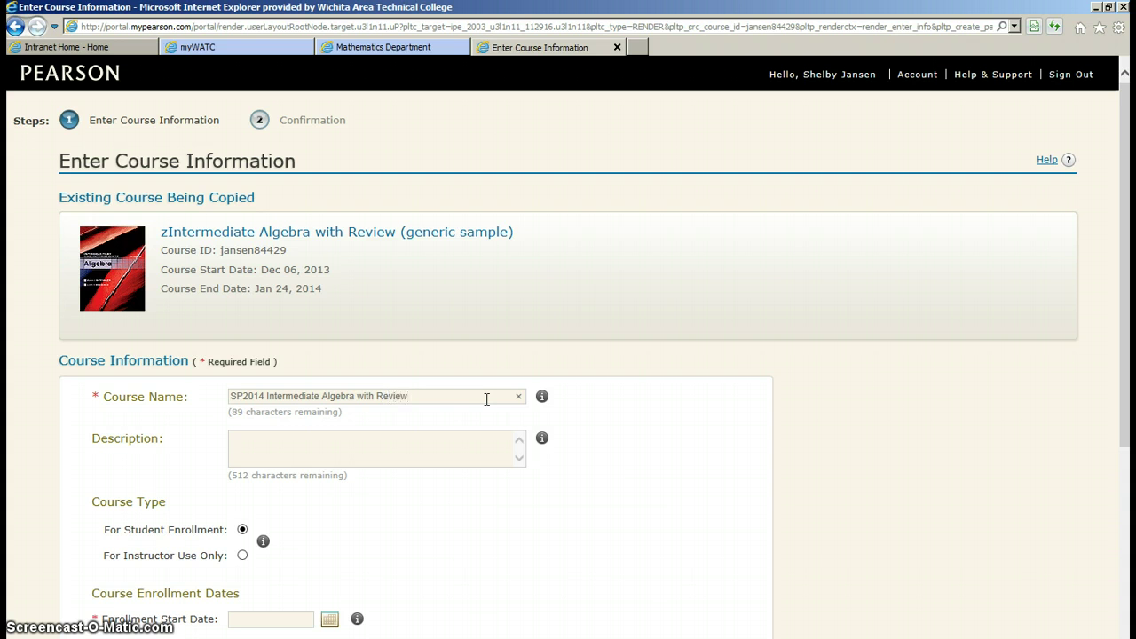
left_click(441, 399)
left_click(418, 396)
left_click(431, 396)
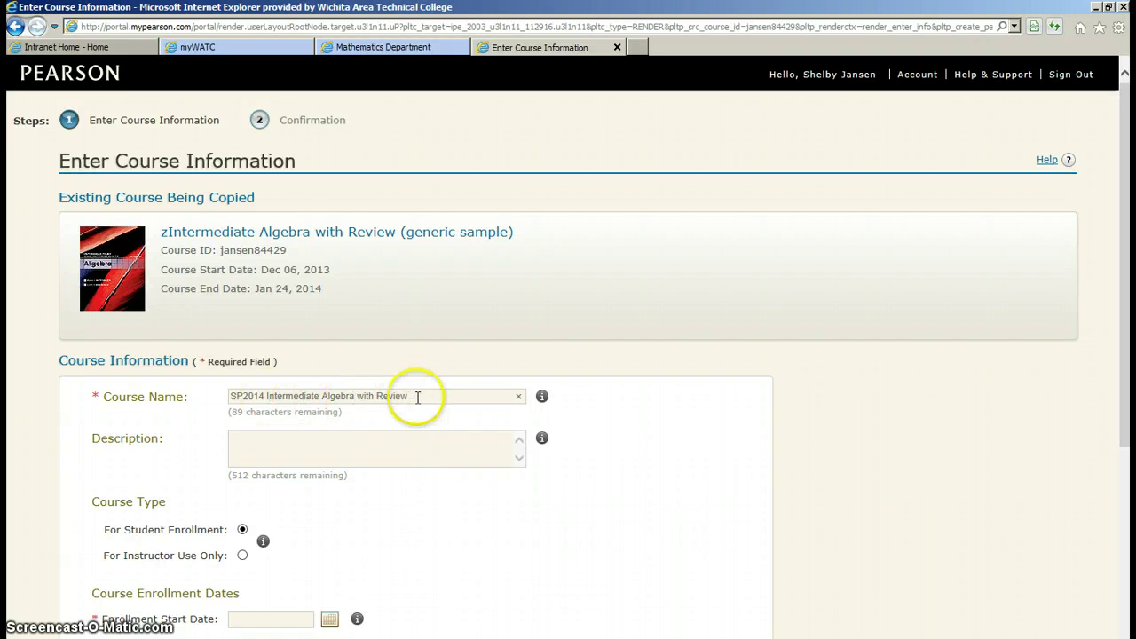
Set the Enrollment Start Date to Jan 07, 2014 from the calendar
scroll(404, 493, "down", 4)
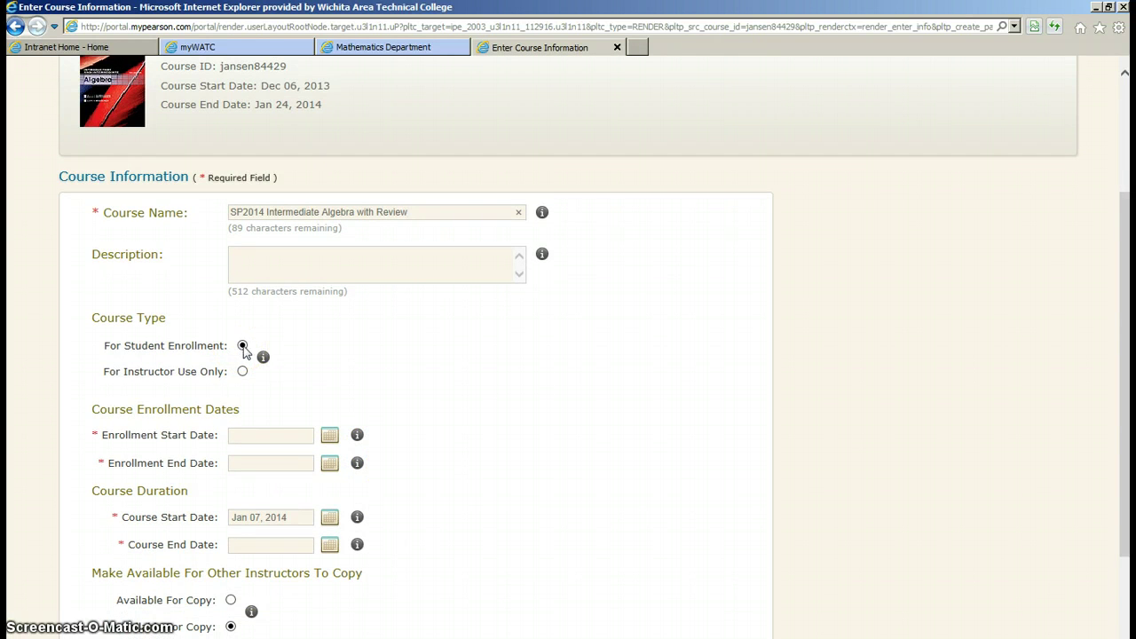
left_click(330, 435)
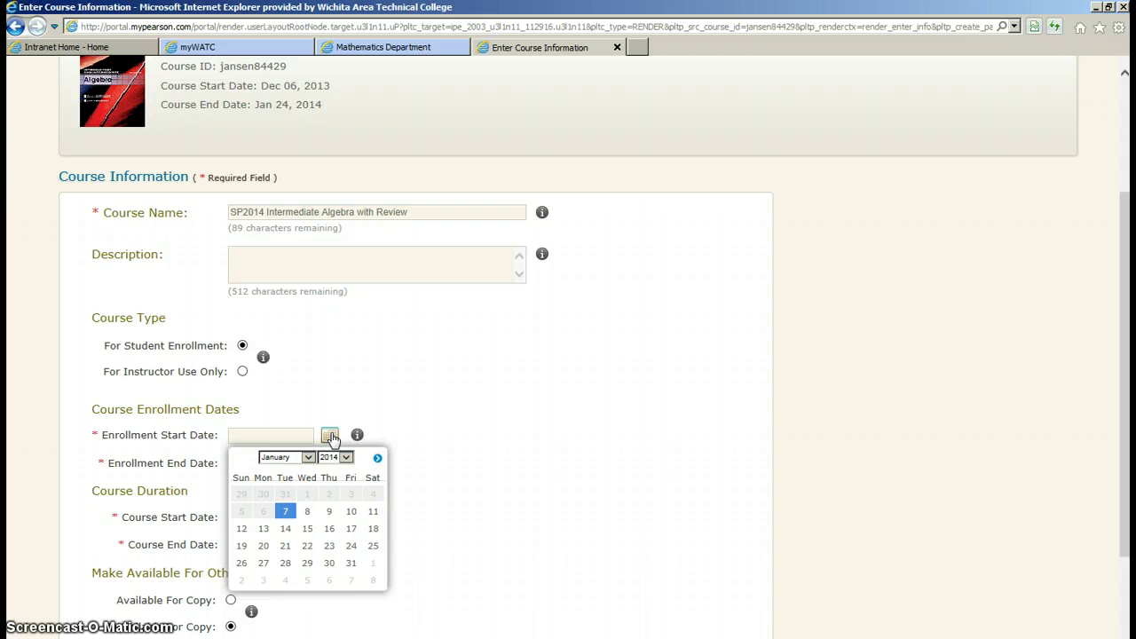
left_click(285, 511)
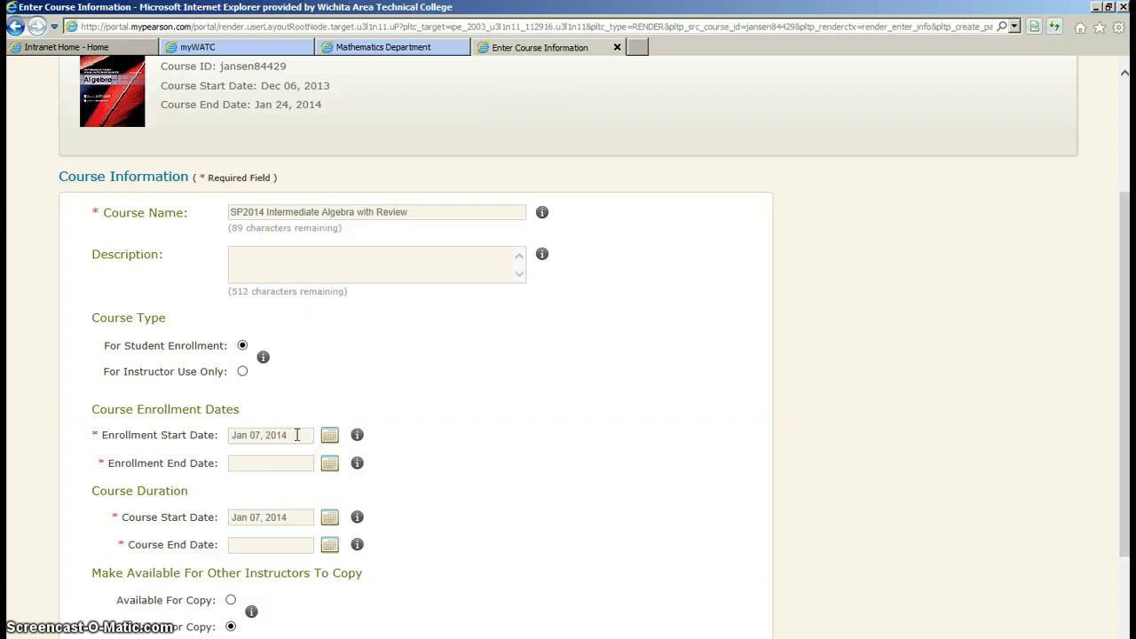
left_click(301, 436)
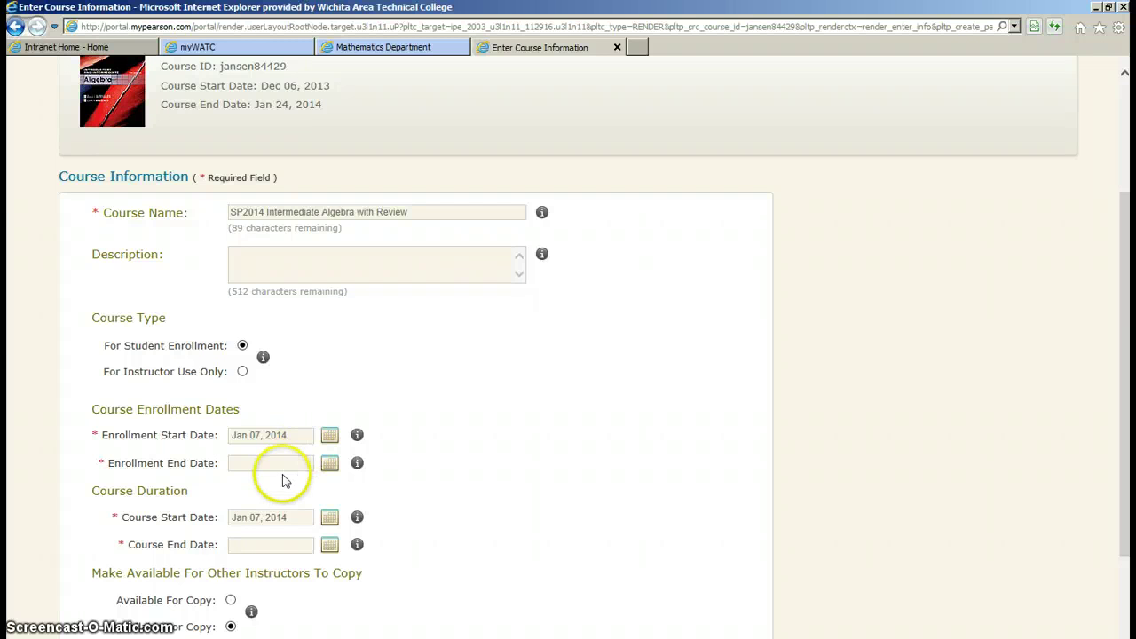
Set the Enrollment End Date to Feb 21, 2014 from the calendar
left_click(331, 465)
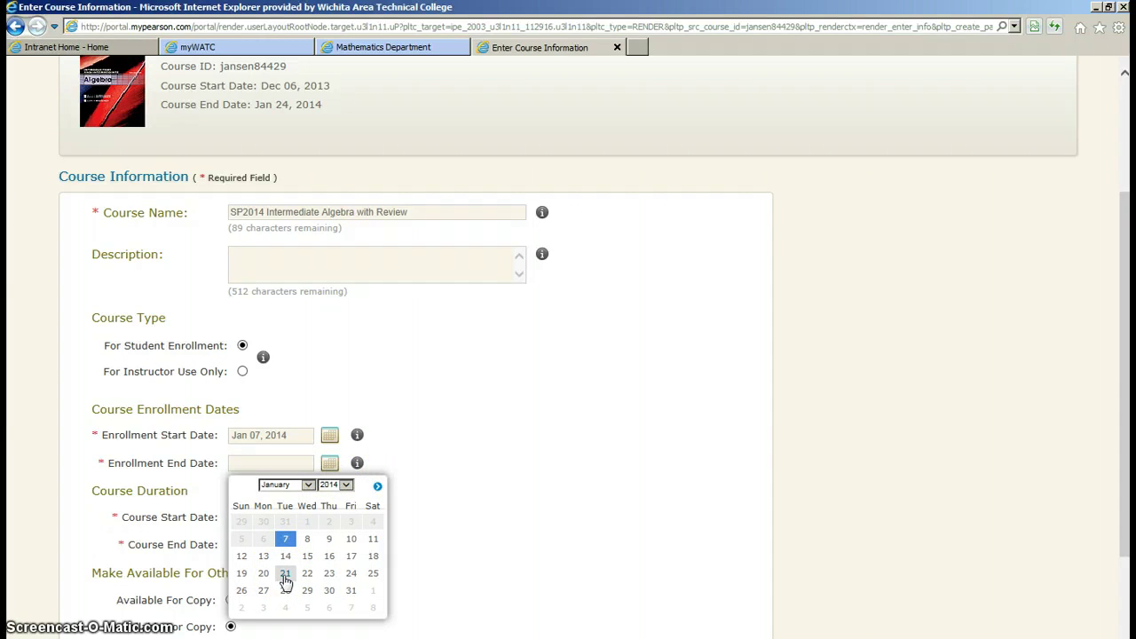
left_click(377, 486)
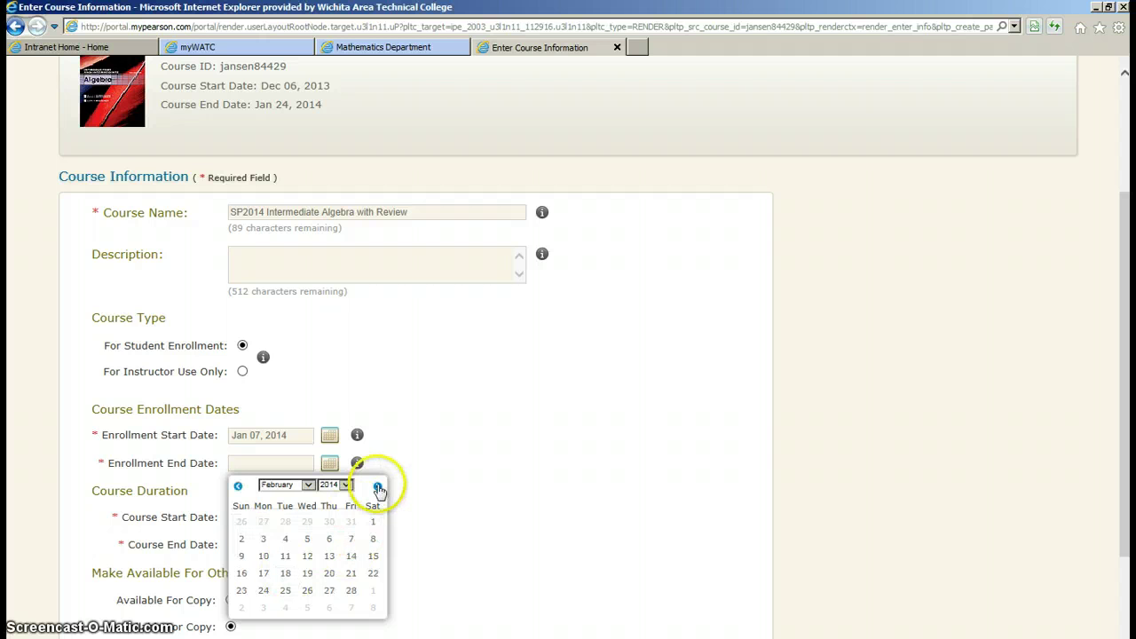
left_click(351, 572)
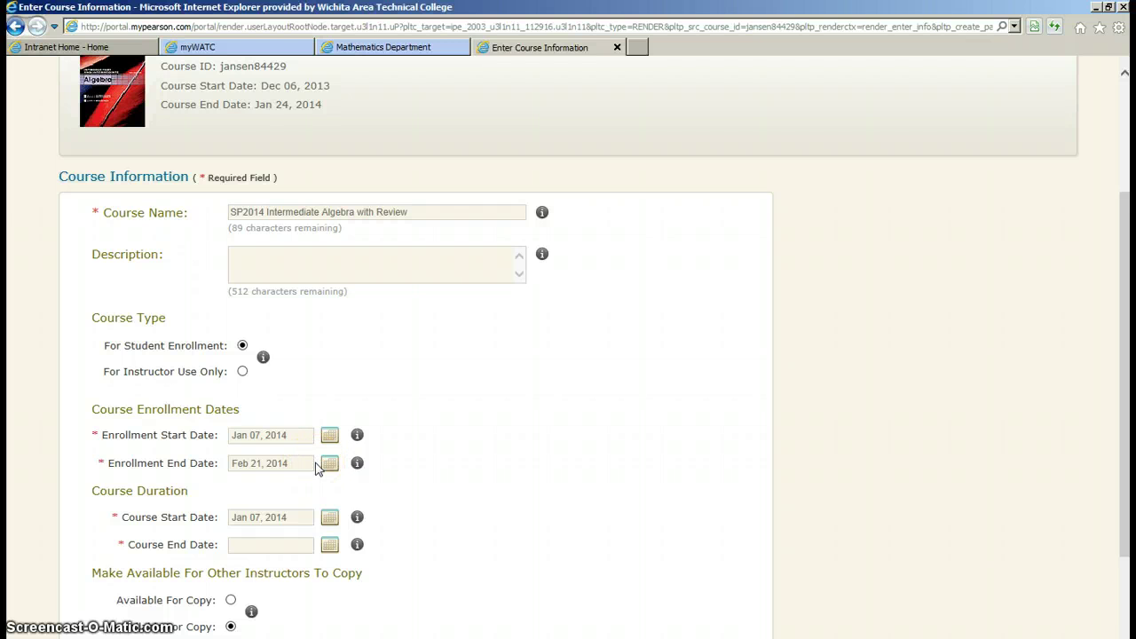
left_click(305, 464)
left_click(299, 463)
Set the Course End Date to May 30, 2014 using the calendar
left_click(299, 518)
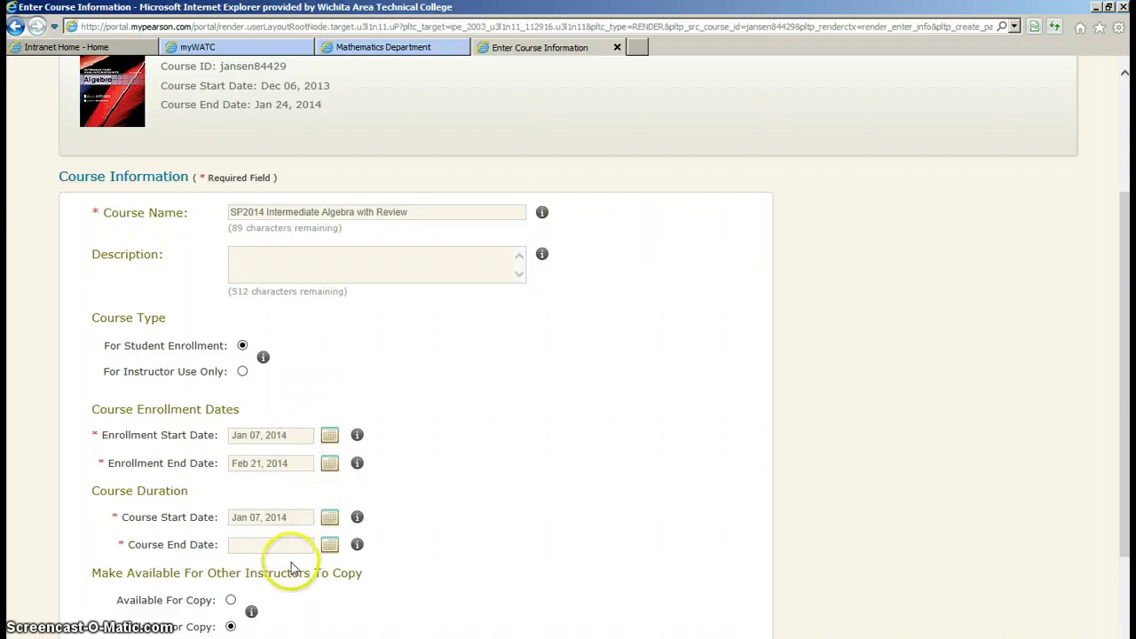
left_click(327, 544)
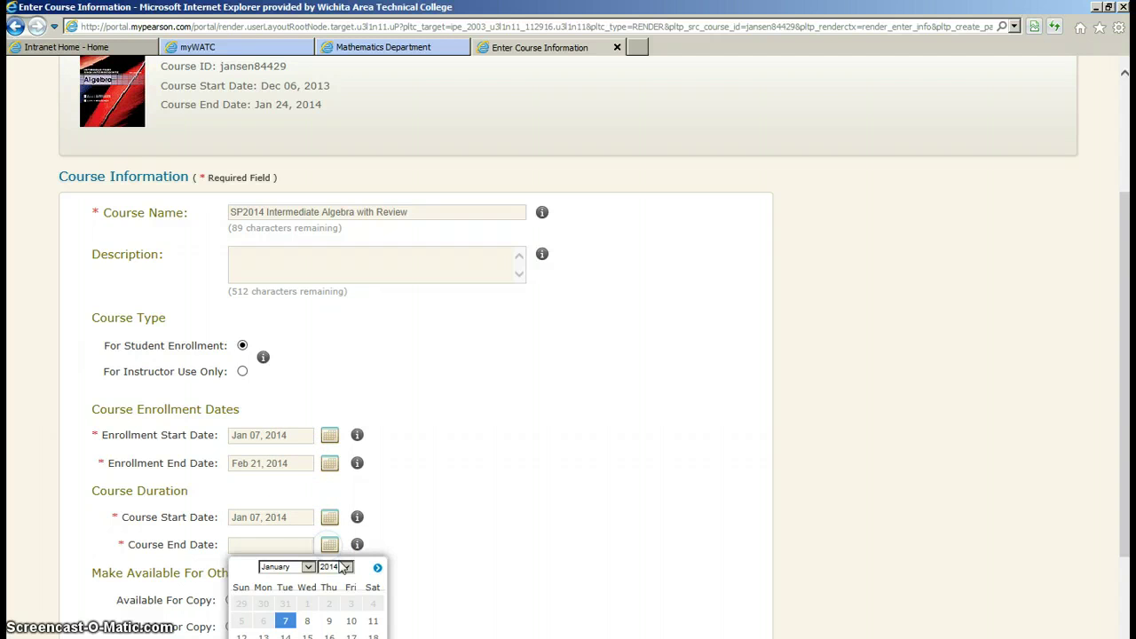
left_click(302, 565)
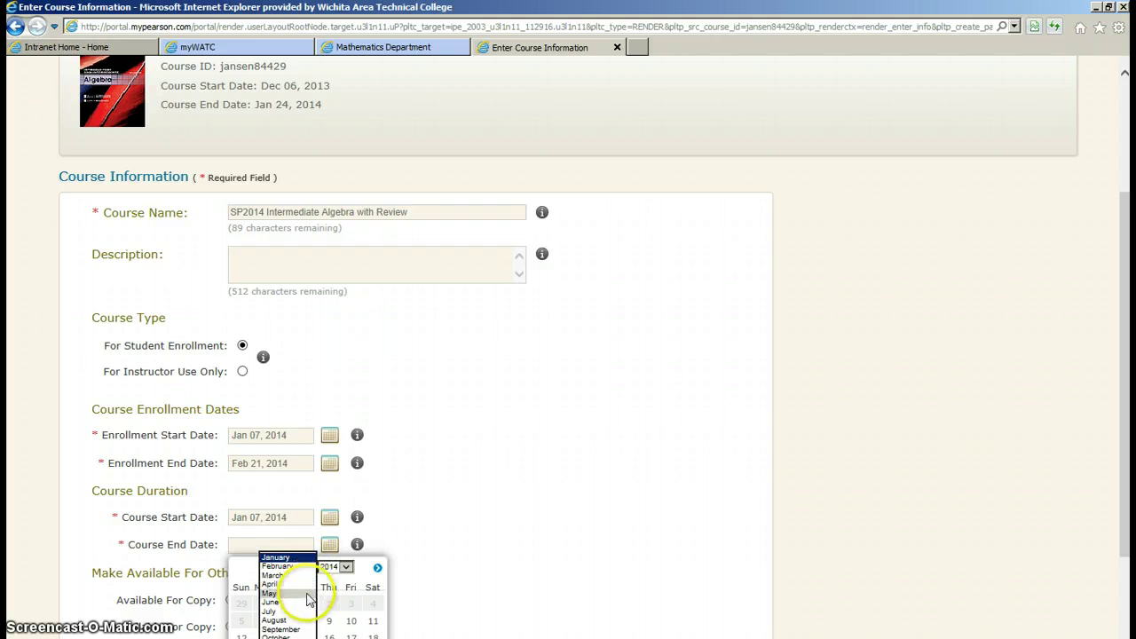
left_click(298, 594)
scroll(352, 581, "down", 3)
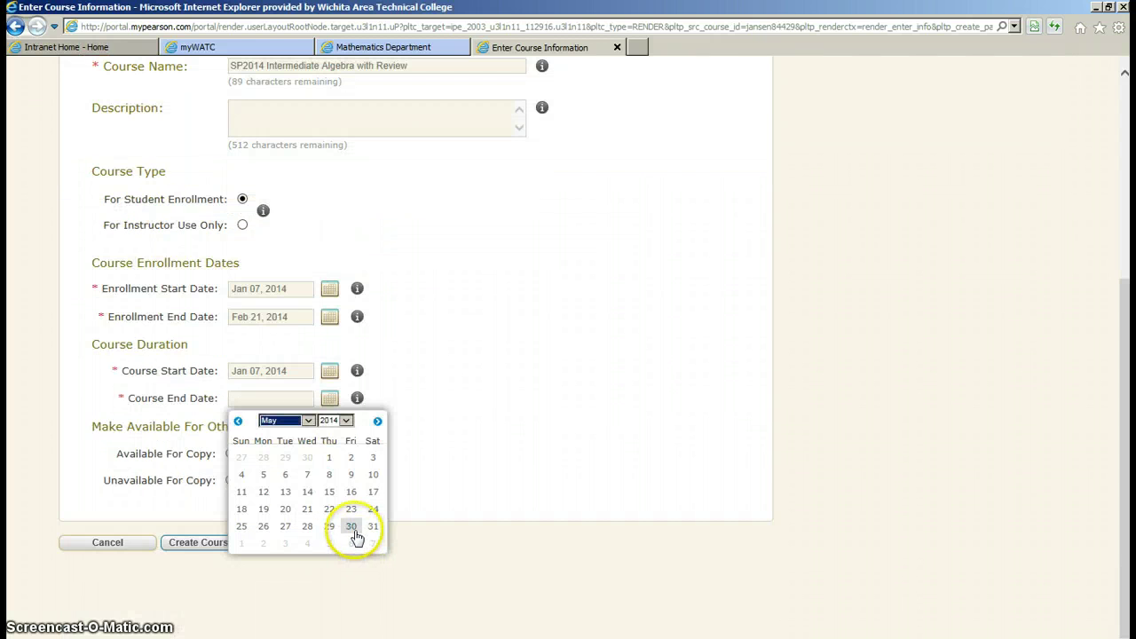
left_click(351, 525)
left_click(376, 462)
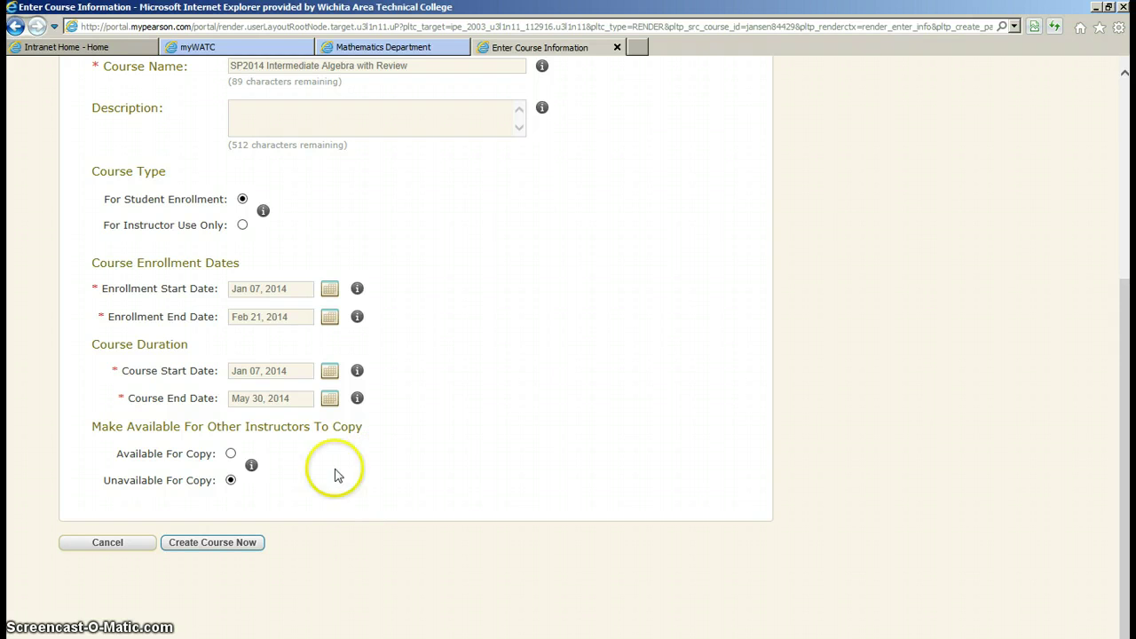
Mark the course Available For Copy and submit it with Create Course Now
left_click(232, 453)
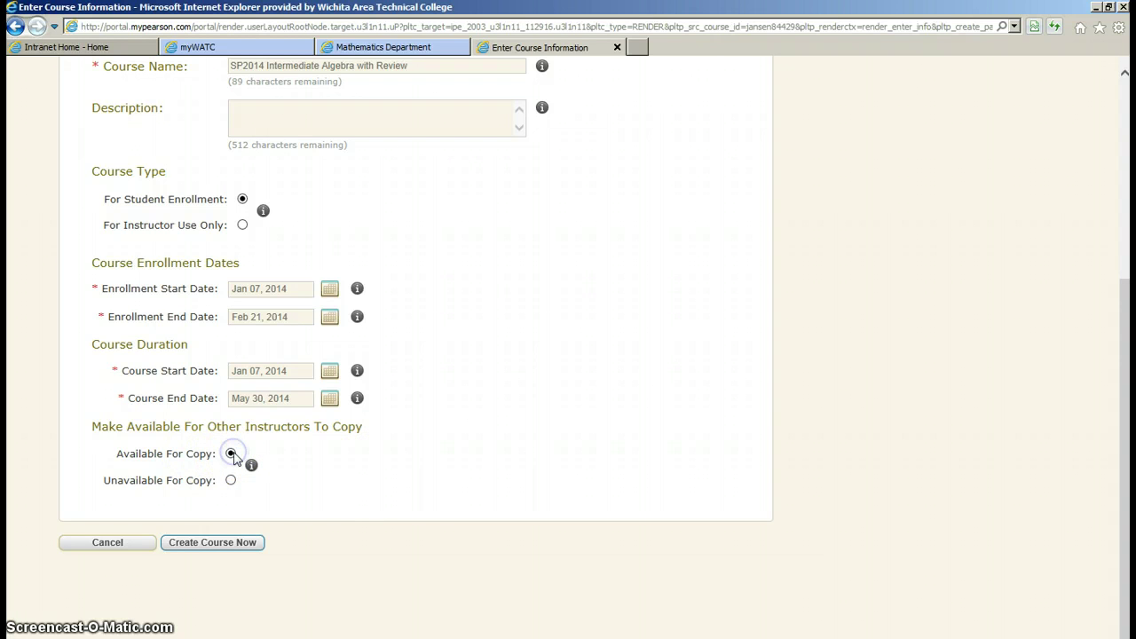
left_click(287, 462)
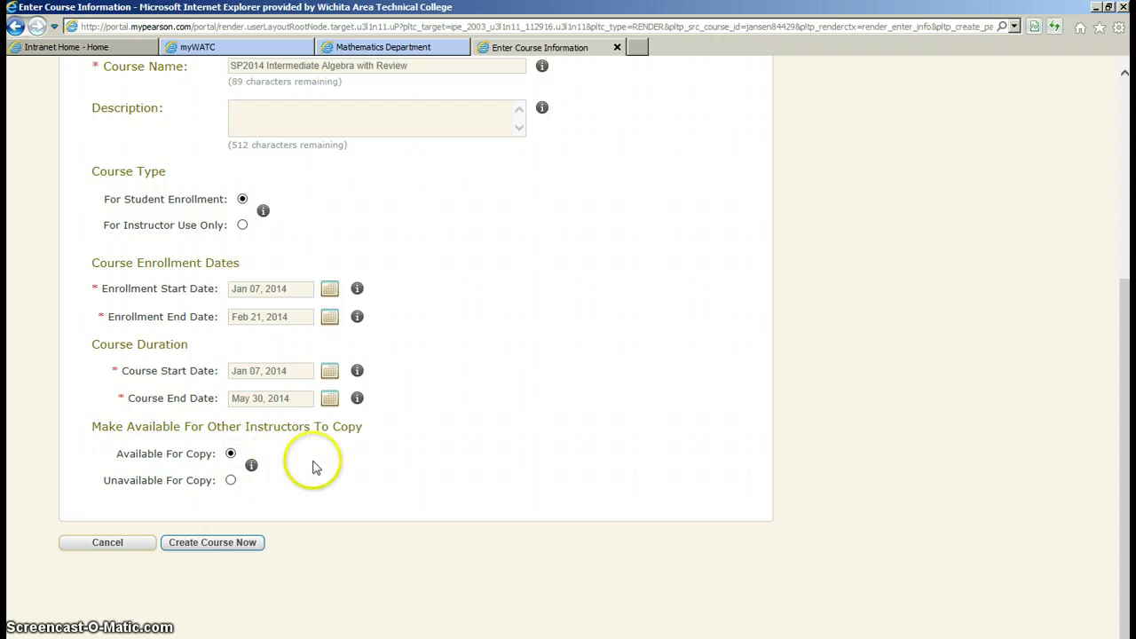
scroll(368, 501, "up", 2)
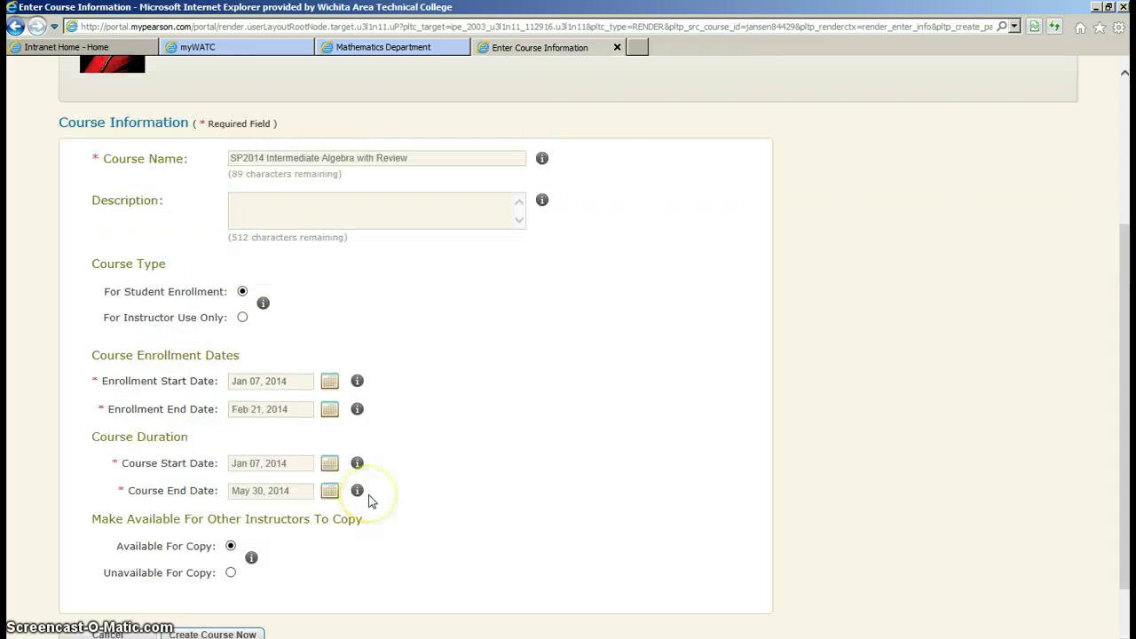
scroll(373, 499, "down", 2)
left_click(231, 548)
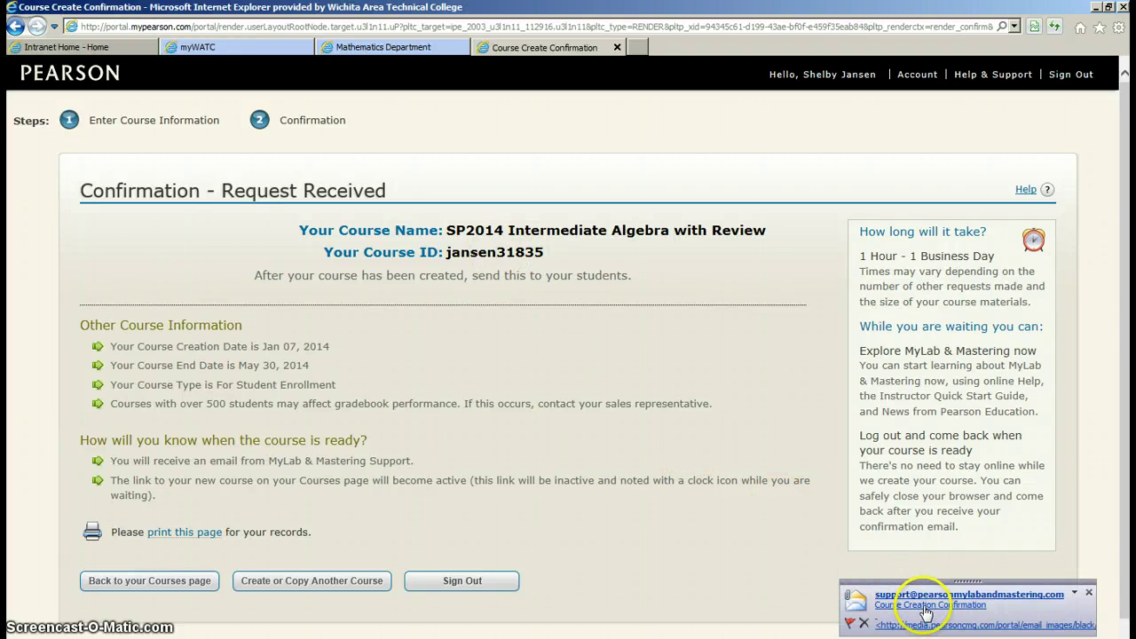
Return to the courses page and view the details of SP2014 Intermediate Algebra with Review
left_click(182, 583)
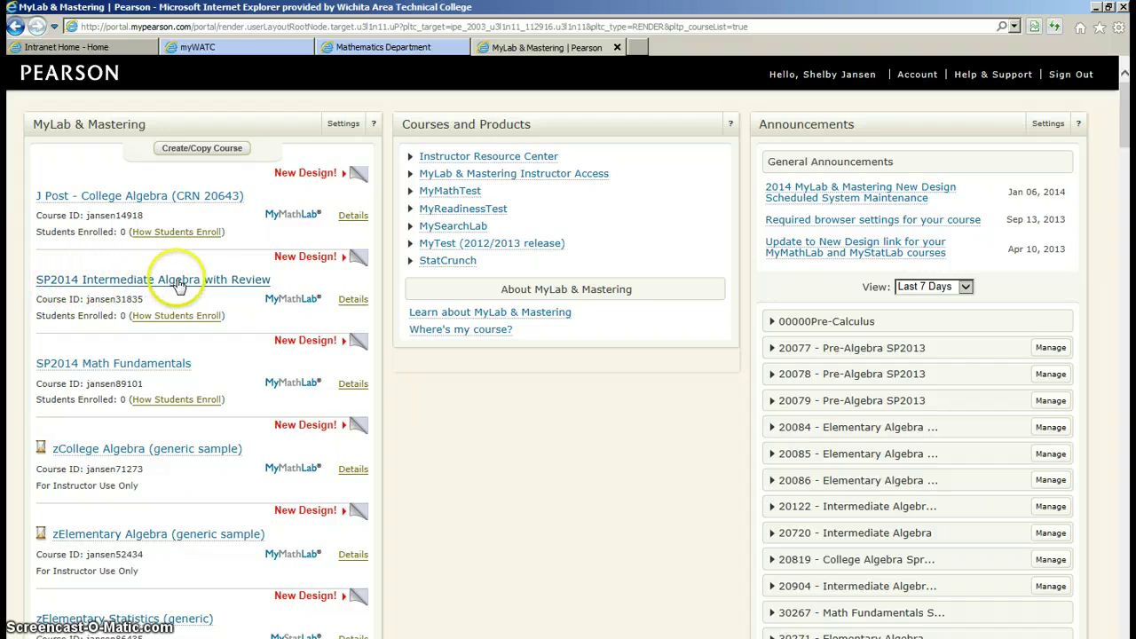
left_click(208, 286)
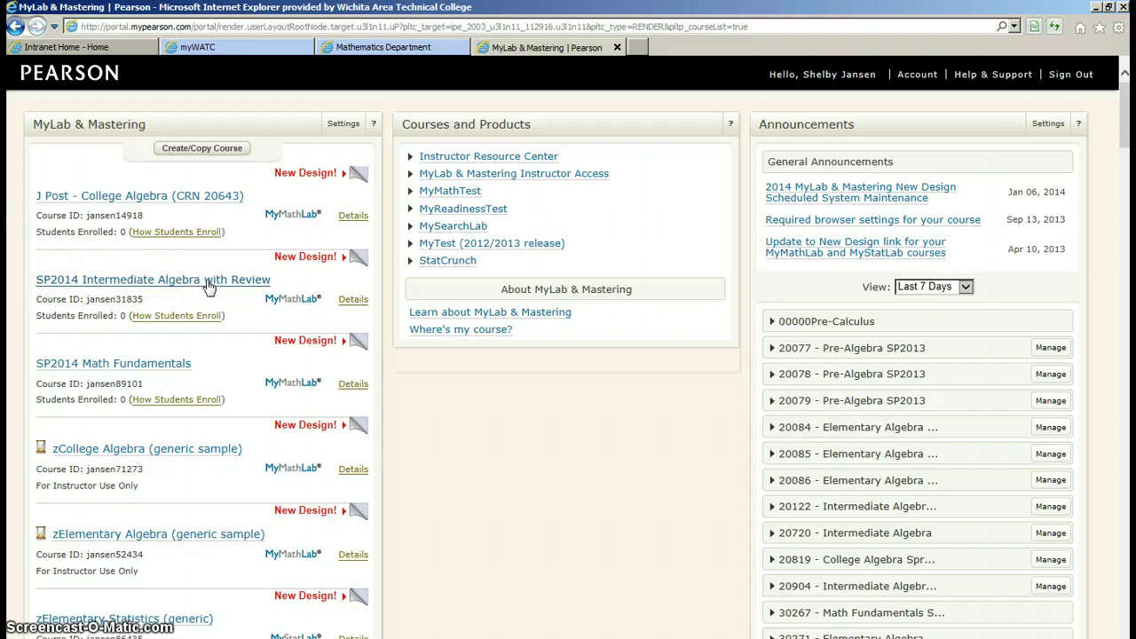
left_click(353, 300)
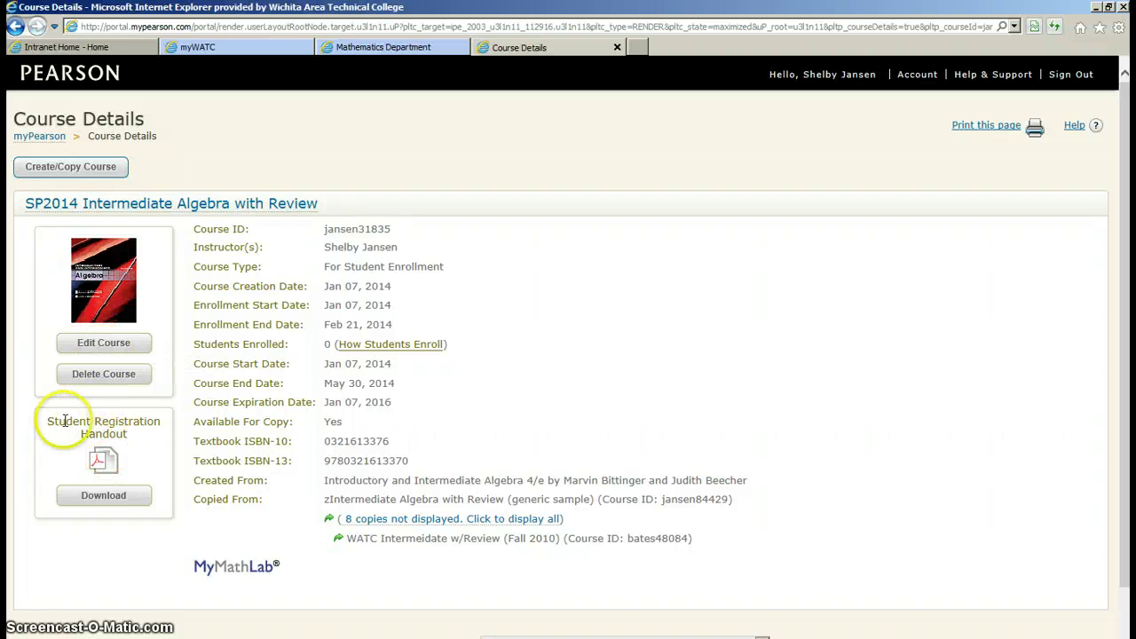
Download the Student Registration Handout and open the PDF in Adobe Reader
left_click(123, 500)
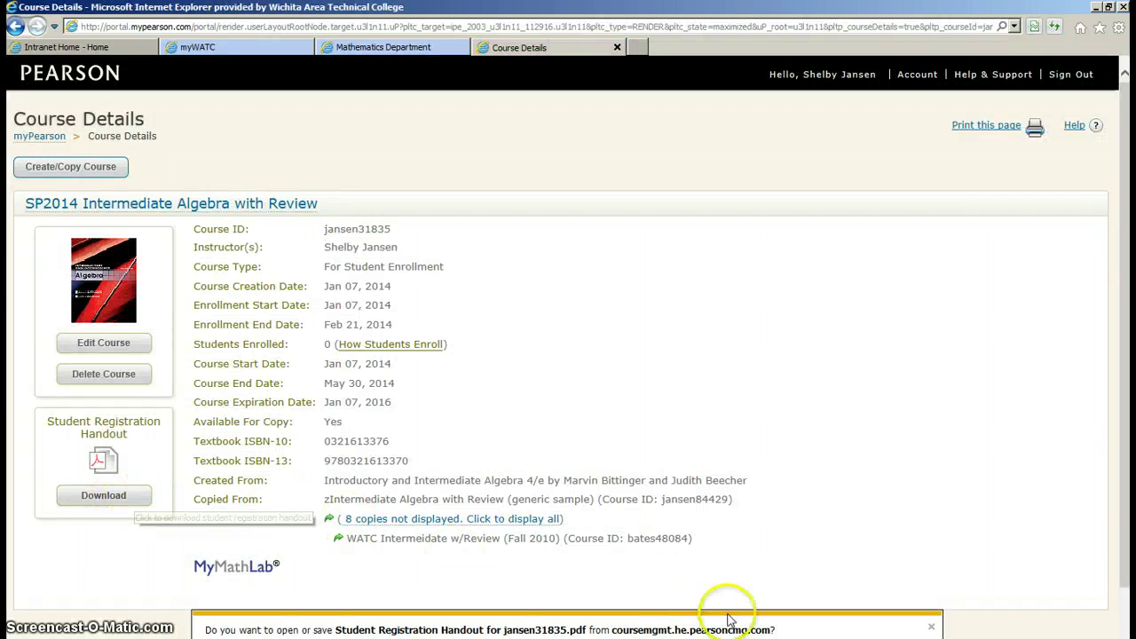
left_click(727, 632)
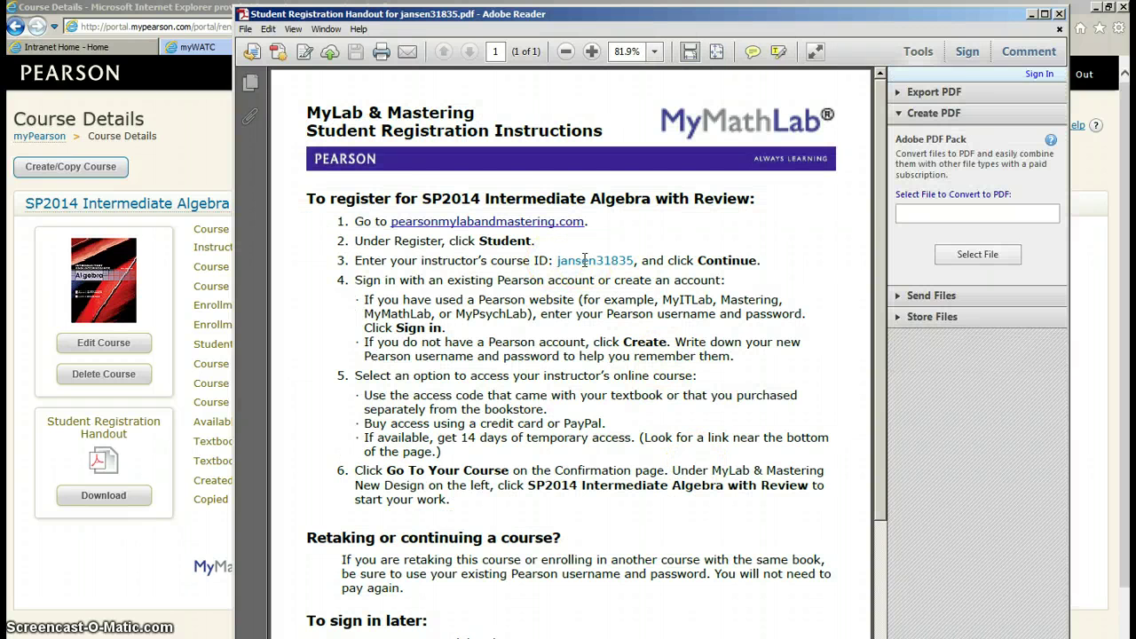
left_click(557, 260)
left_click_drag(885, 252, 875, 228)
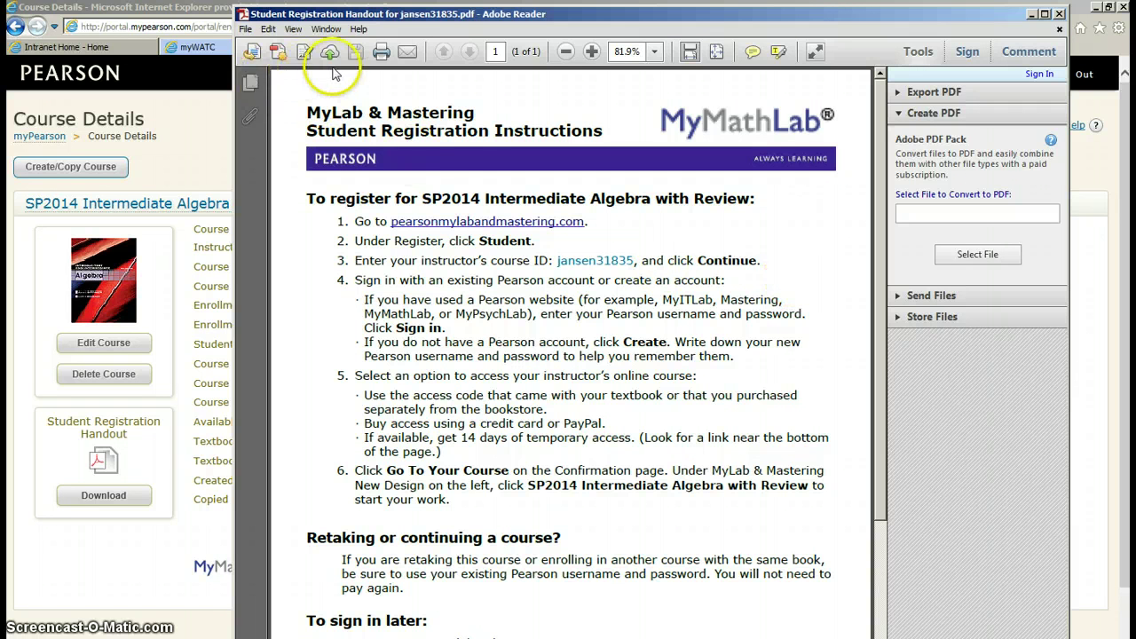
Start a Save As for the registration handout PDF, then cancel without saving
left_click(244, 29)
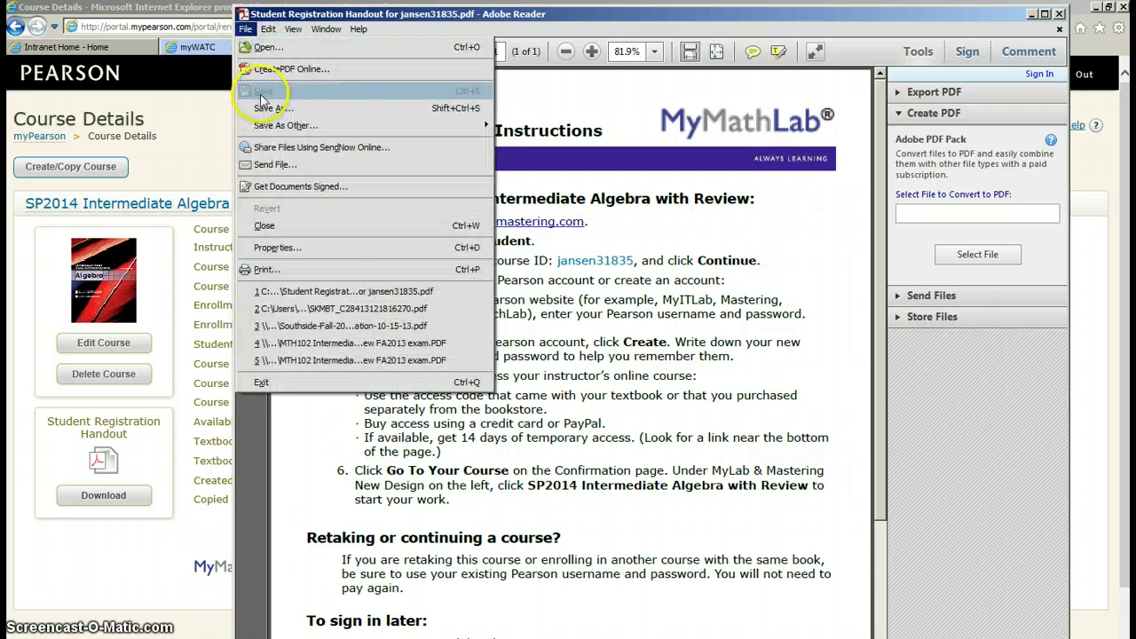
key("Escape")
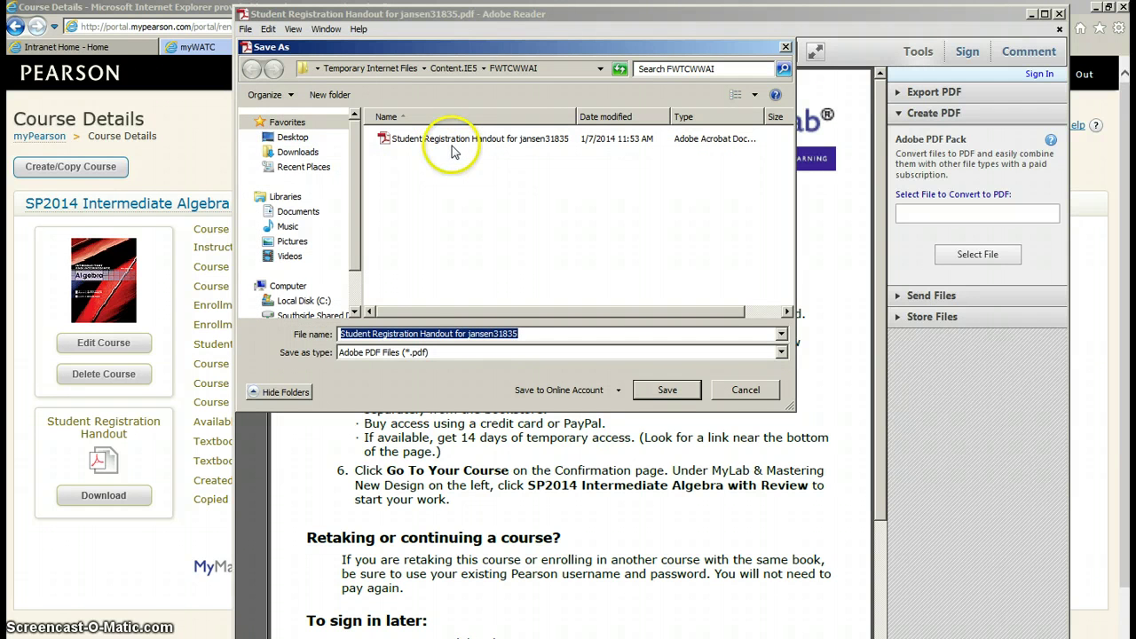
left_click(746, 390)
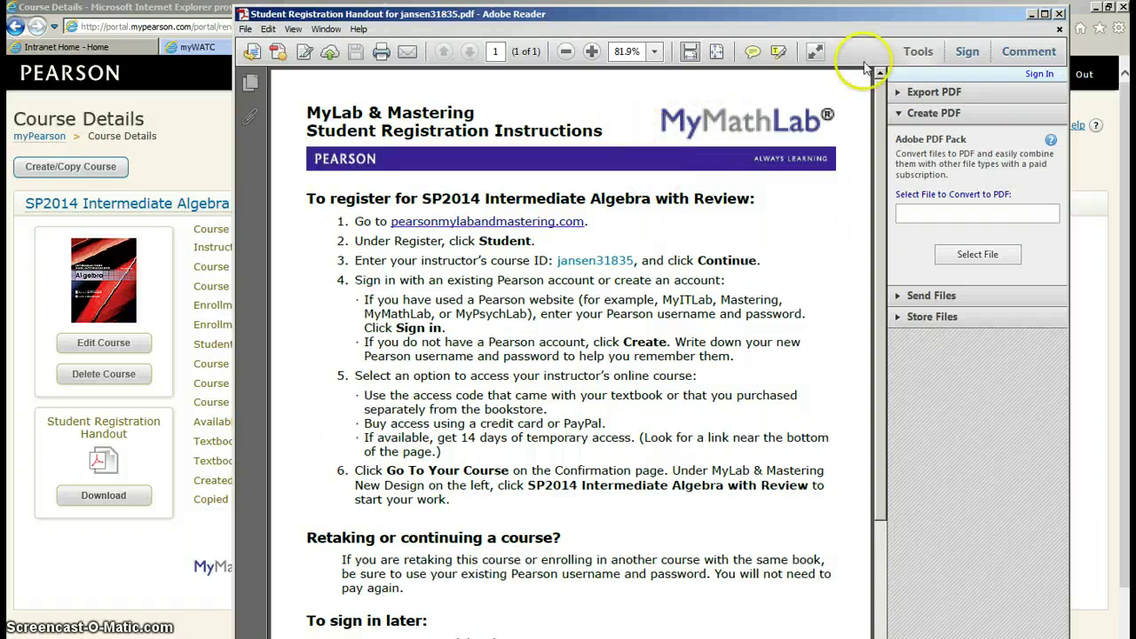
Close the handout PDF and go back via the myPearson breadcrumb to the course list
left_click(1058, 14)
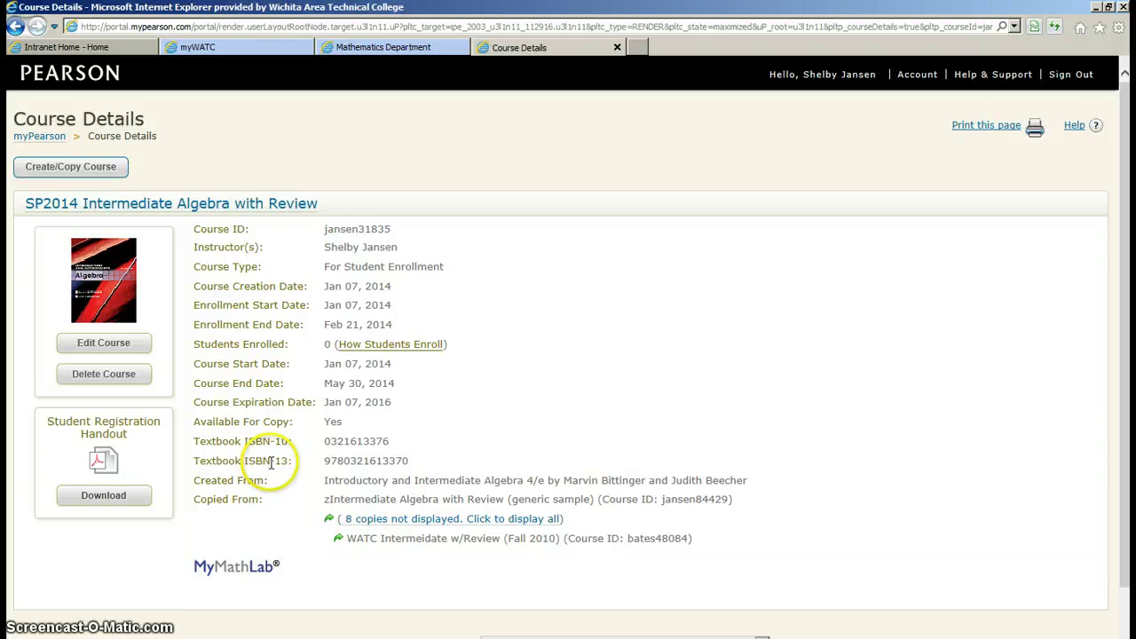
left_click(42, 138)
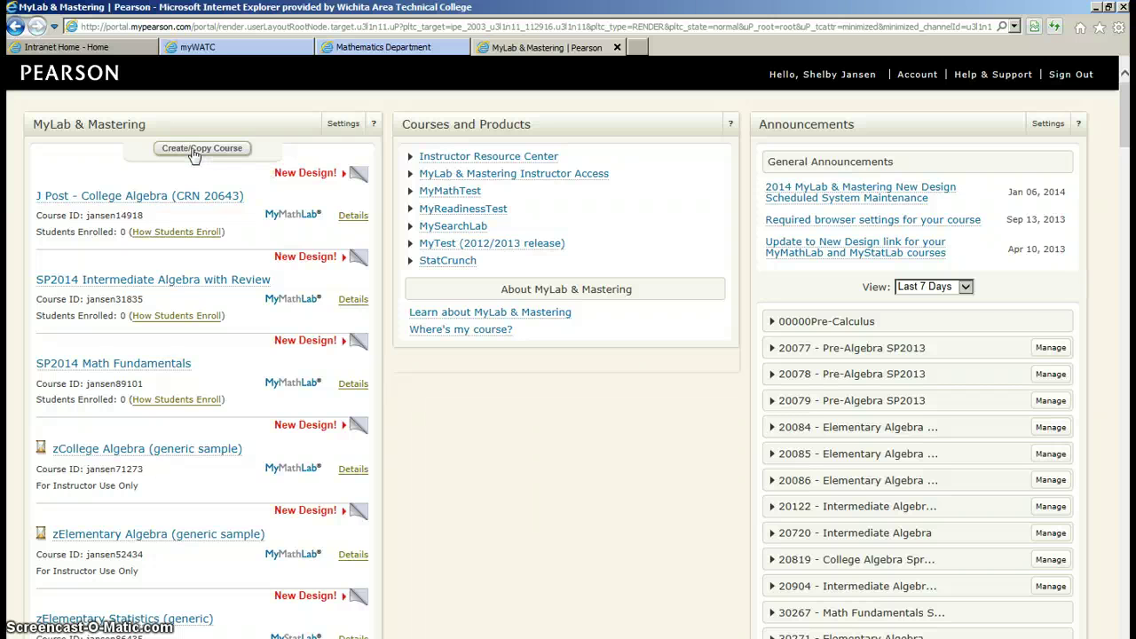
left_click(214, 282)
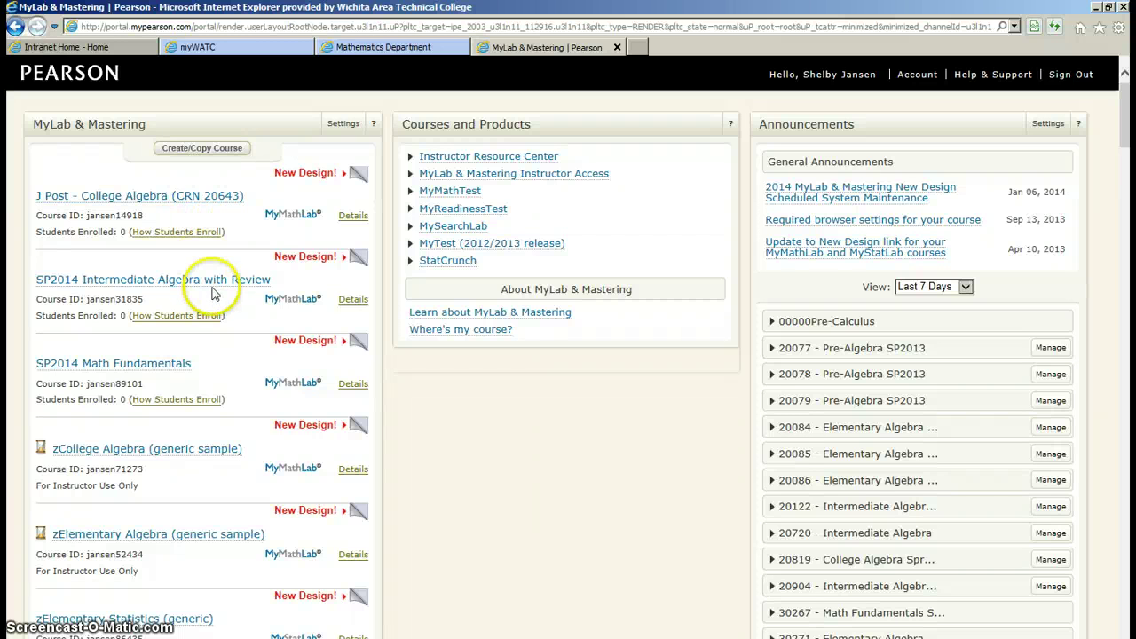